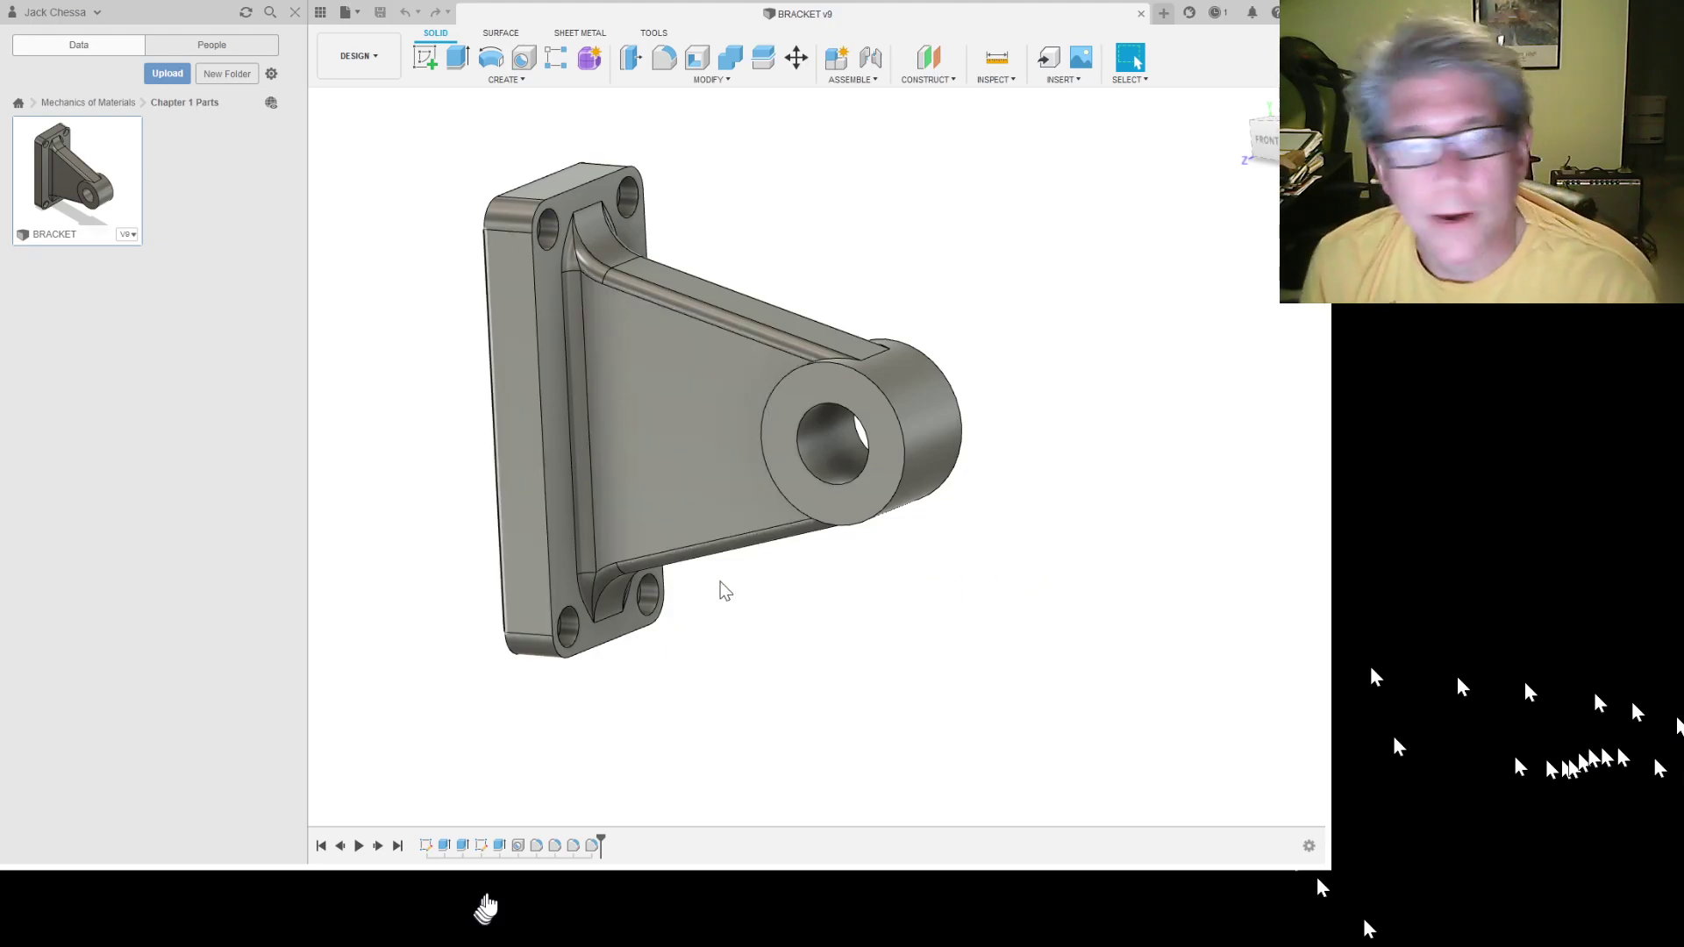
Step: Finish simplifying the bracket model and return to the simulation study setup
shift+middle_drag(738, 444, 738, 444)
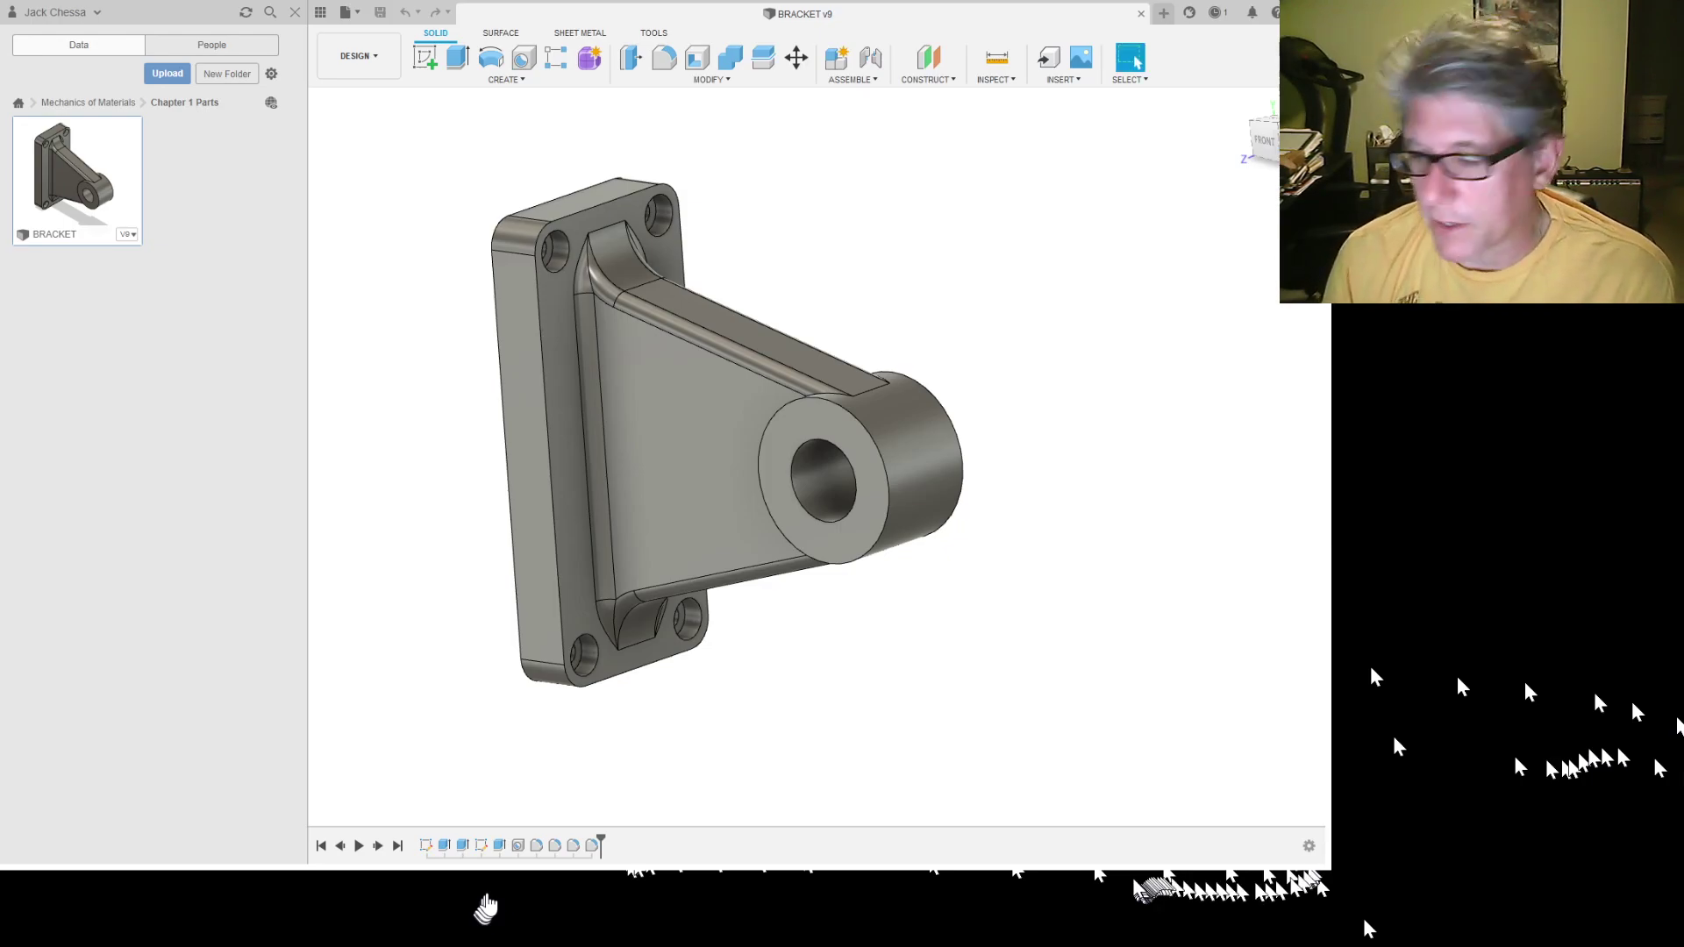
mouse_move(751, 456)
shift+middle_down()
mouse_move(789, 386)
mouse_move(780, 351)
mouse_move(751, 456)
mouse_move(675, 421)
mouse_move(737, 430)
shift+middle_up()
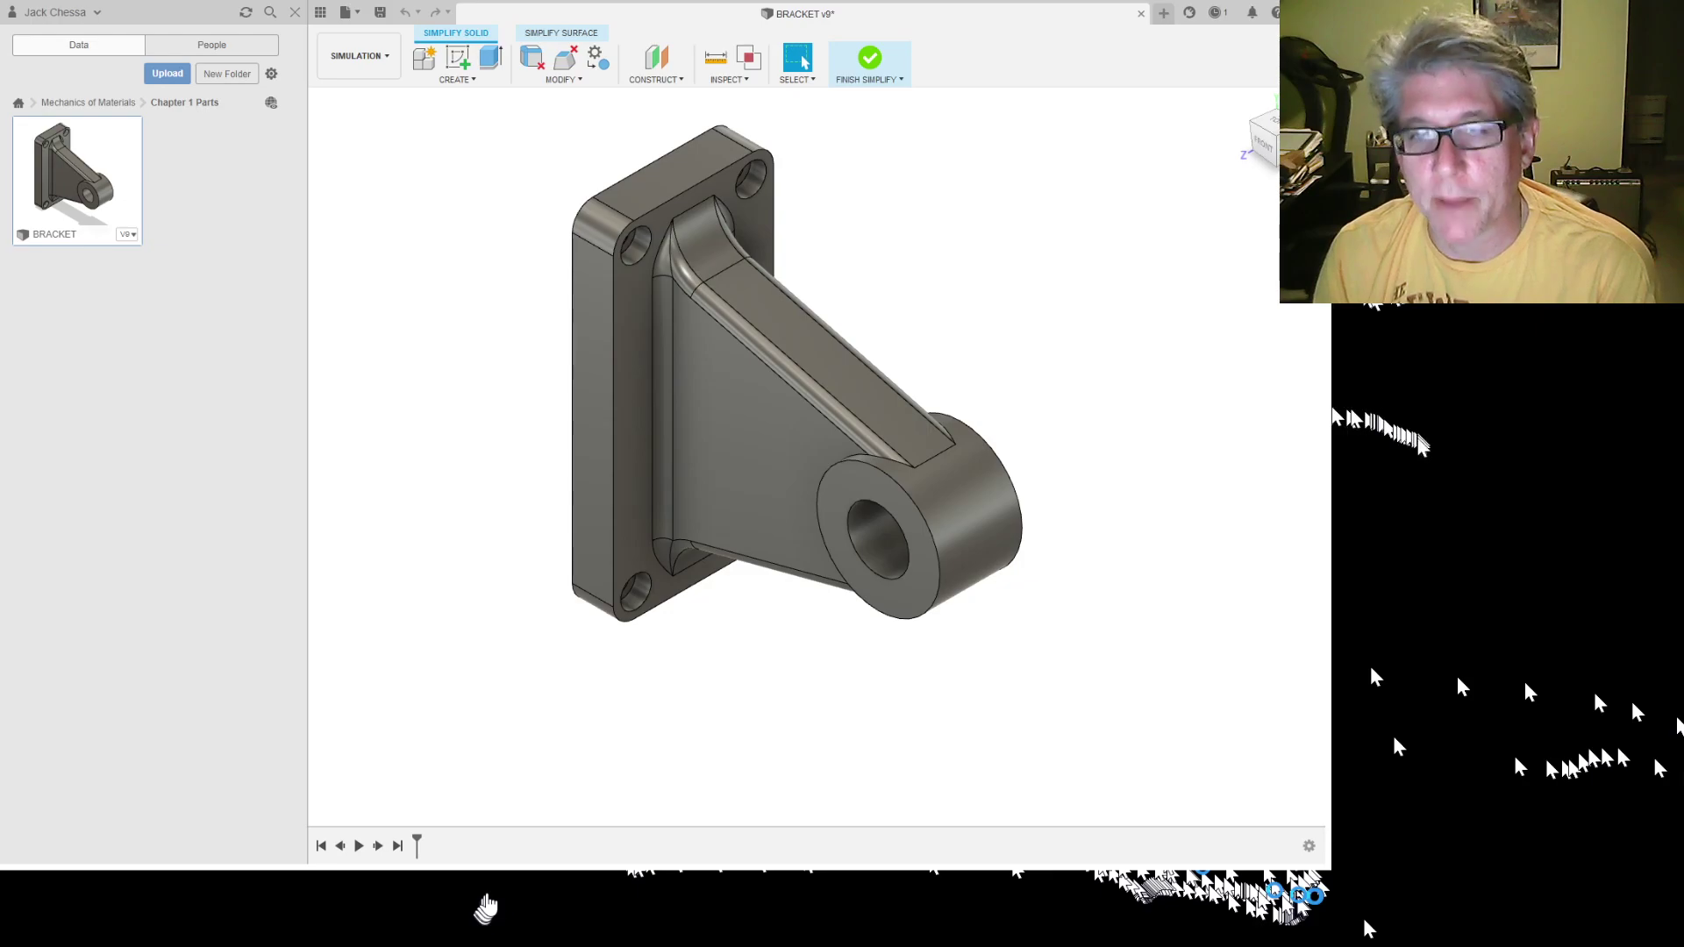
click(869, 59)
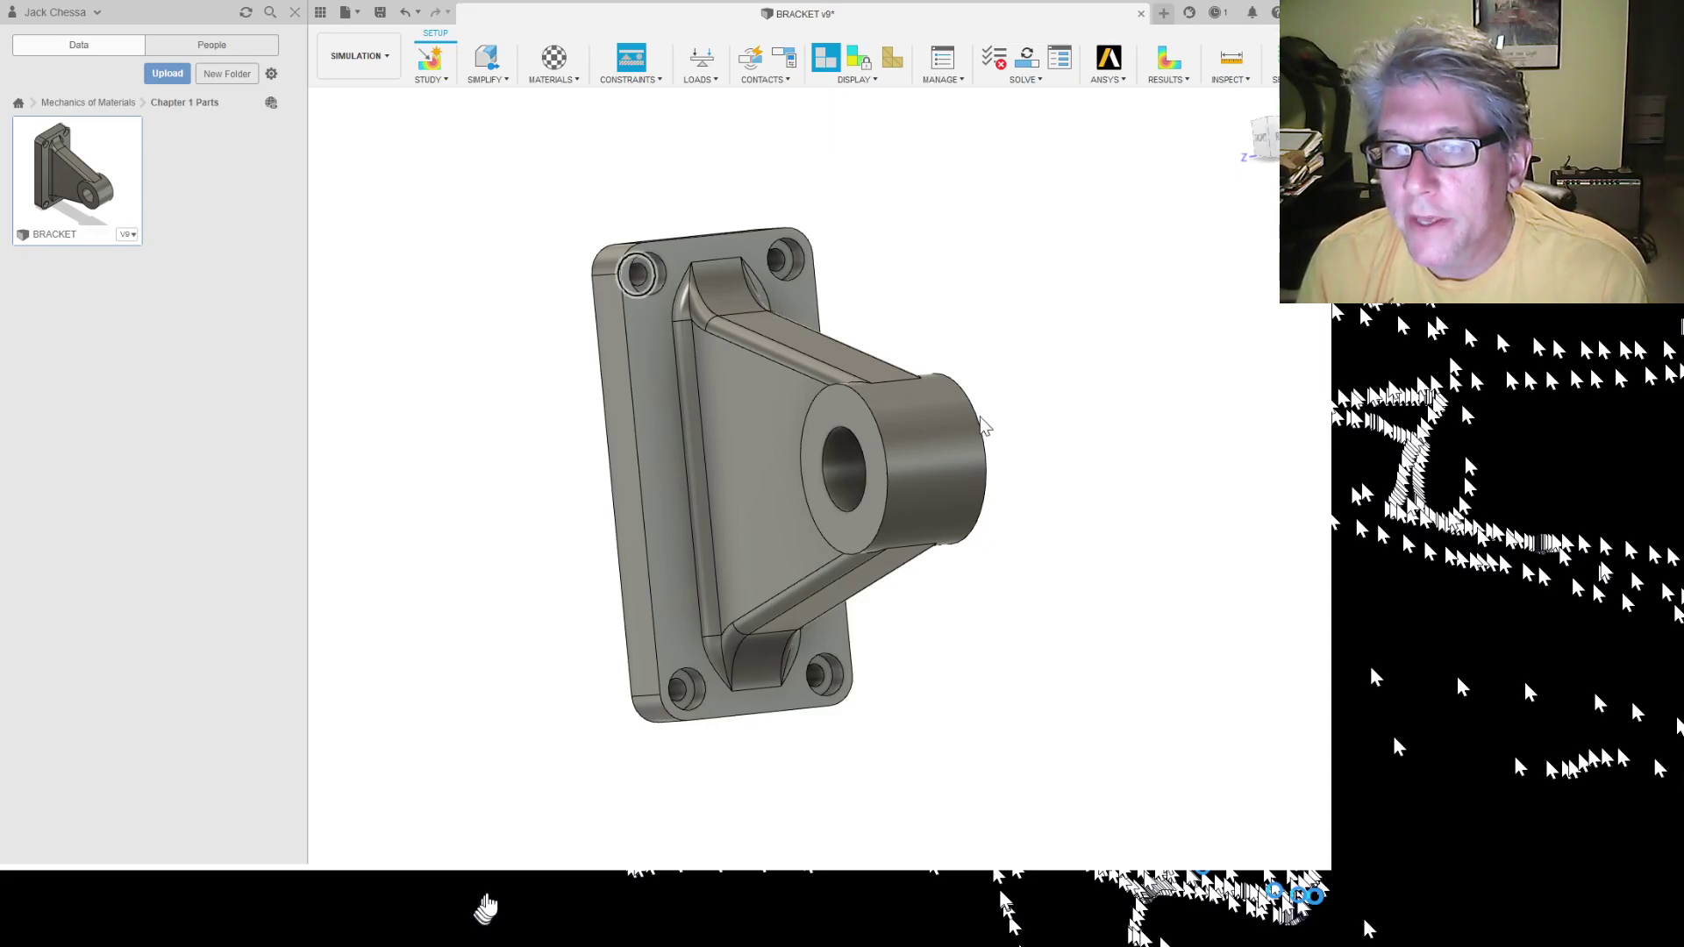
Step: Apply a fixed constraint to the counterbore seat faces of the four bolt holes in the bracket's mounting plate
scroll(973, 428, up, 5)
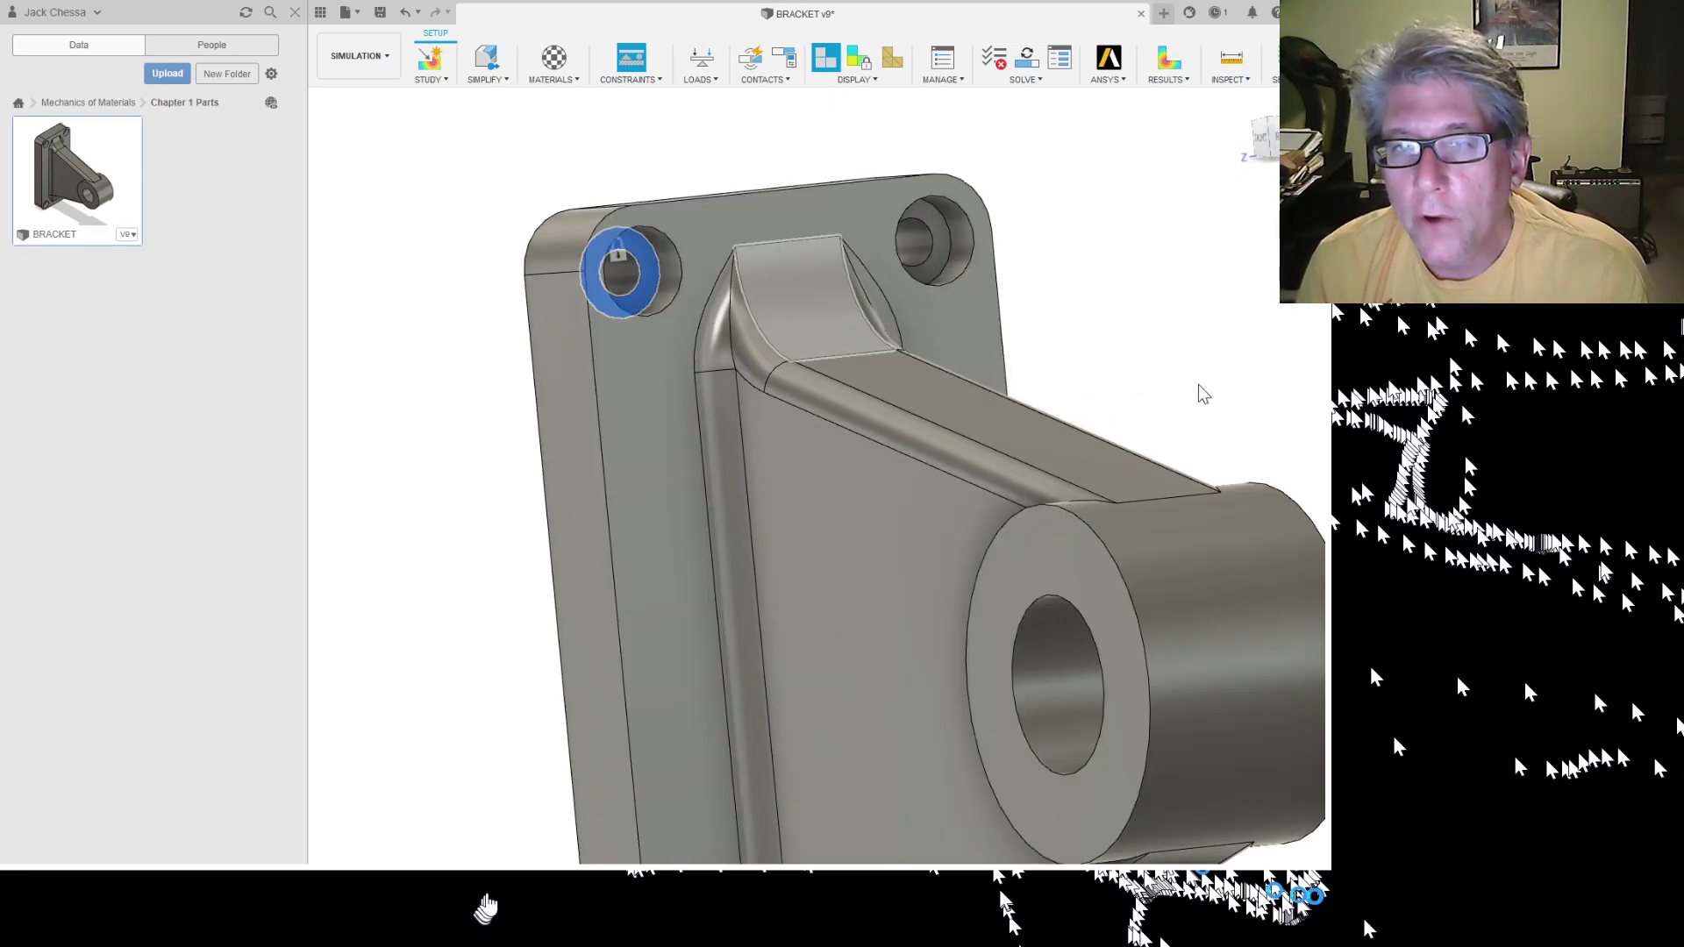
click(912, 241)
scroll(907, 329, up, 3)
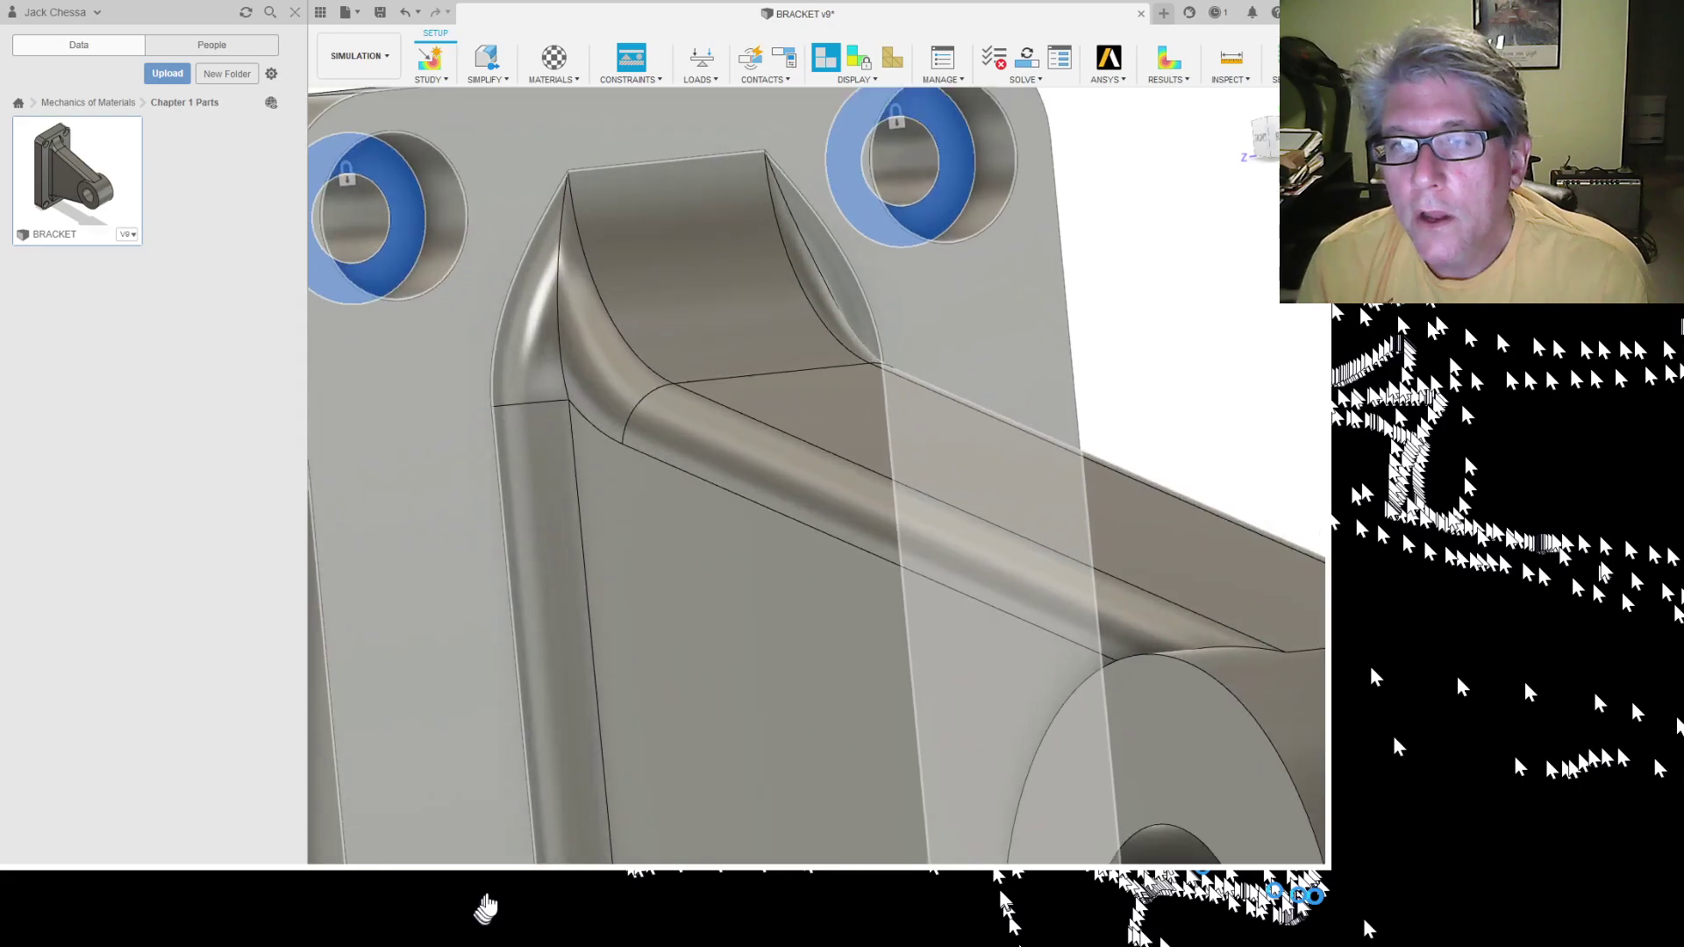
scroll(908, 331, down, 7)
scroll(852, 607, up, 3)
scroll(857, 638, up, 2)
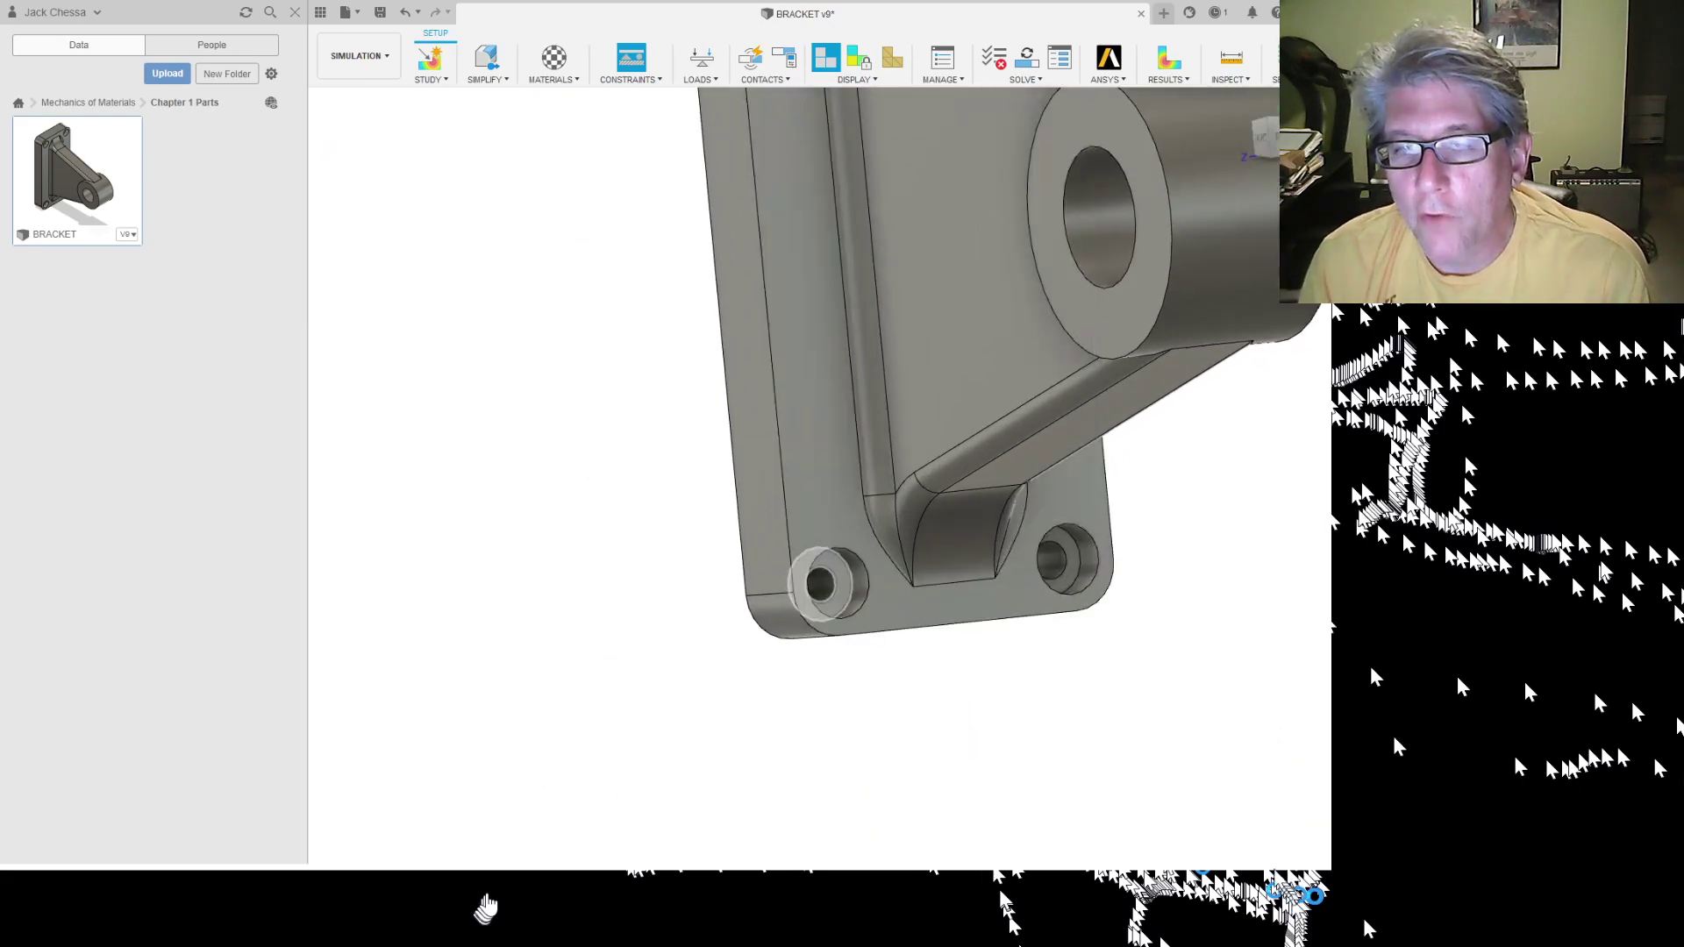
click(828, 563)
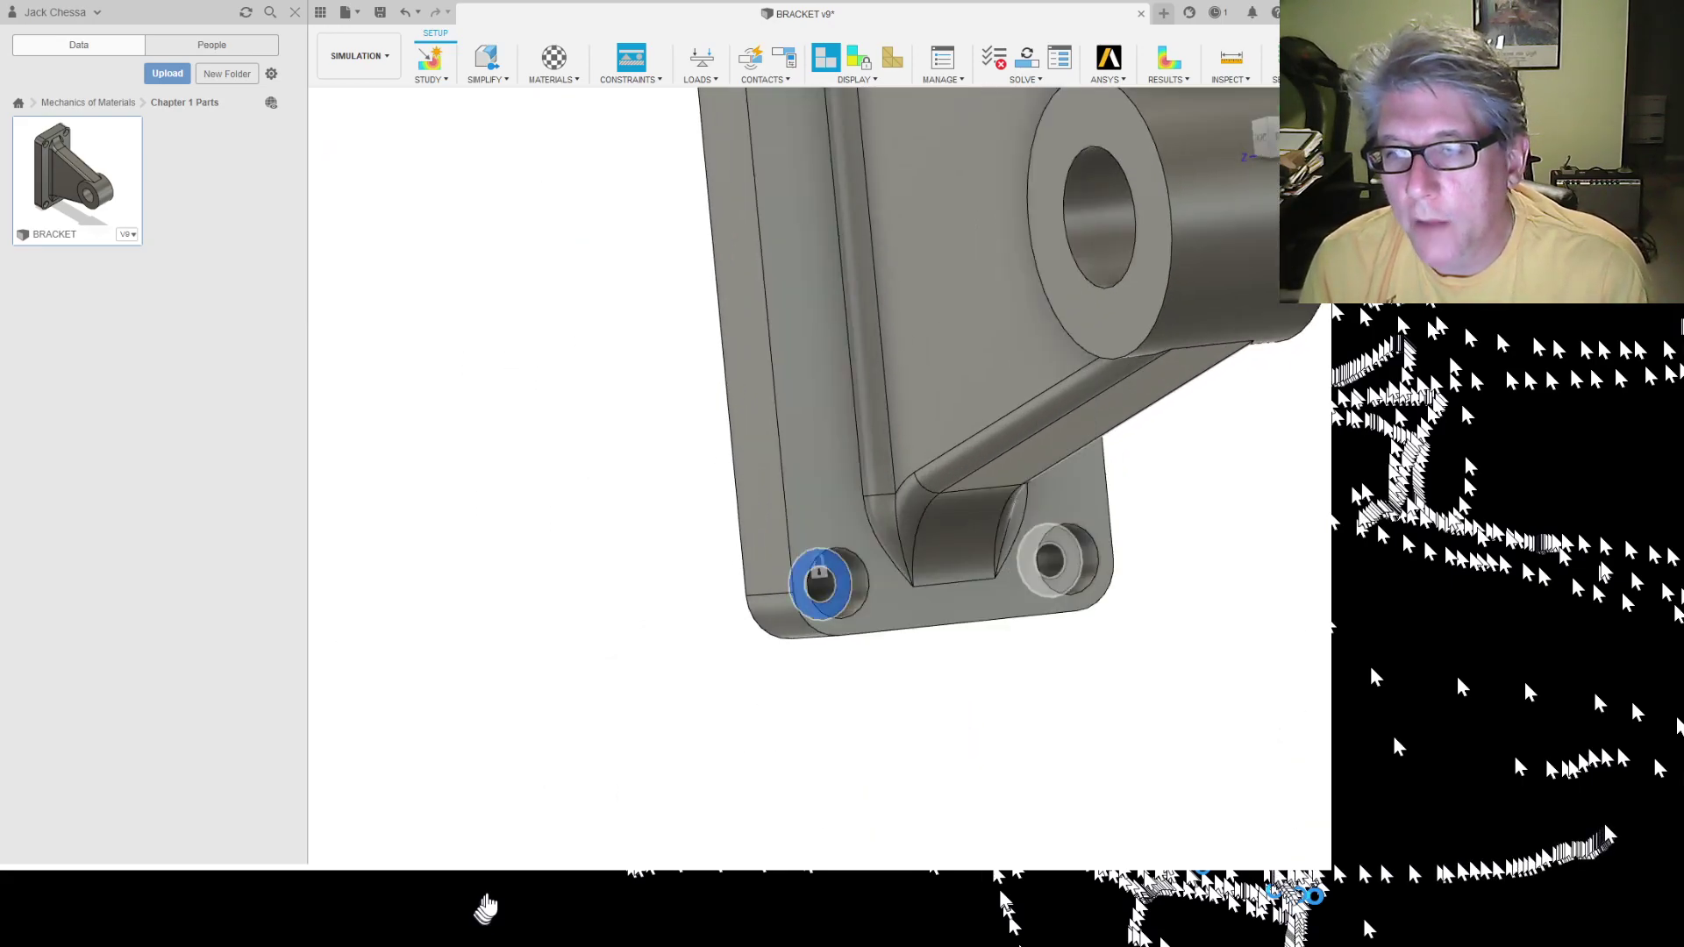
click(1034, 561)
scroll(1048, 639, down, 1)
scroll(1000, 618, down, 2)
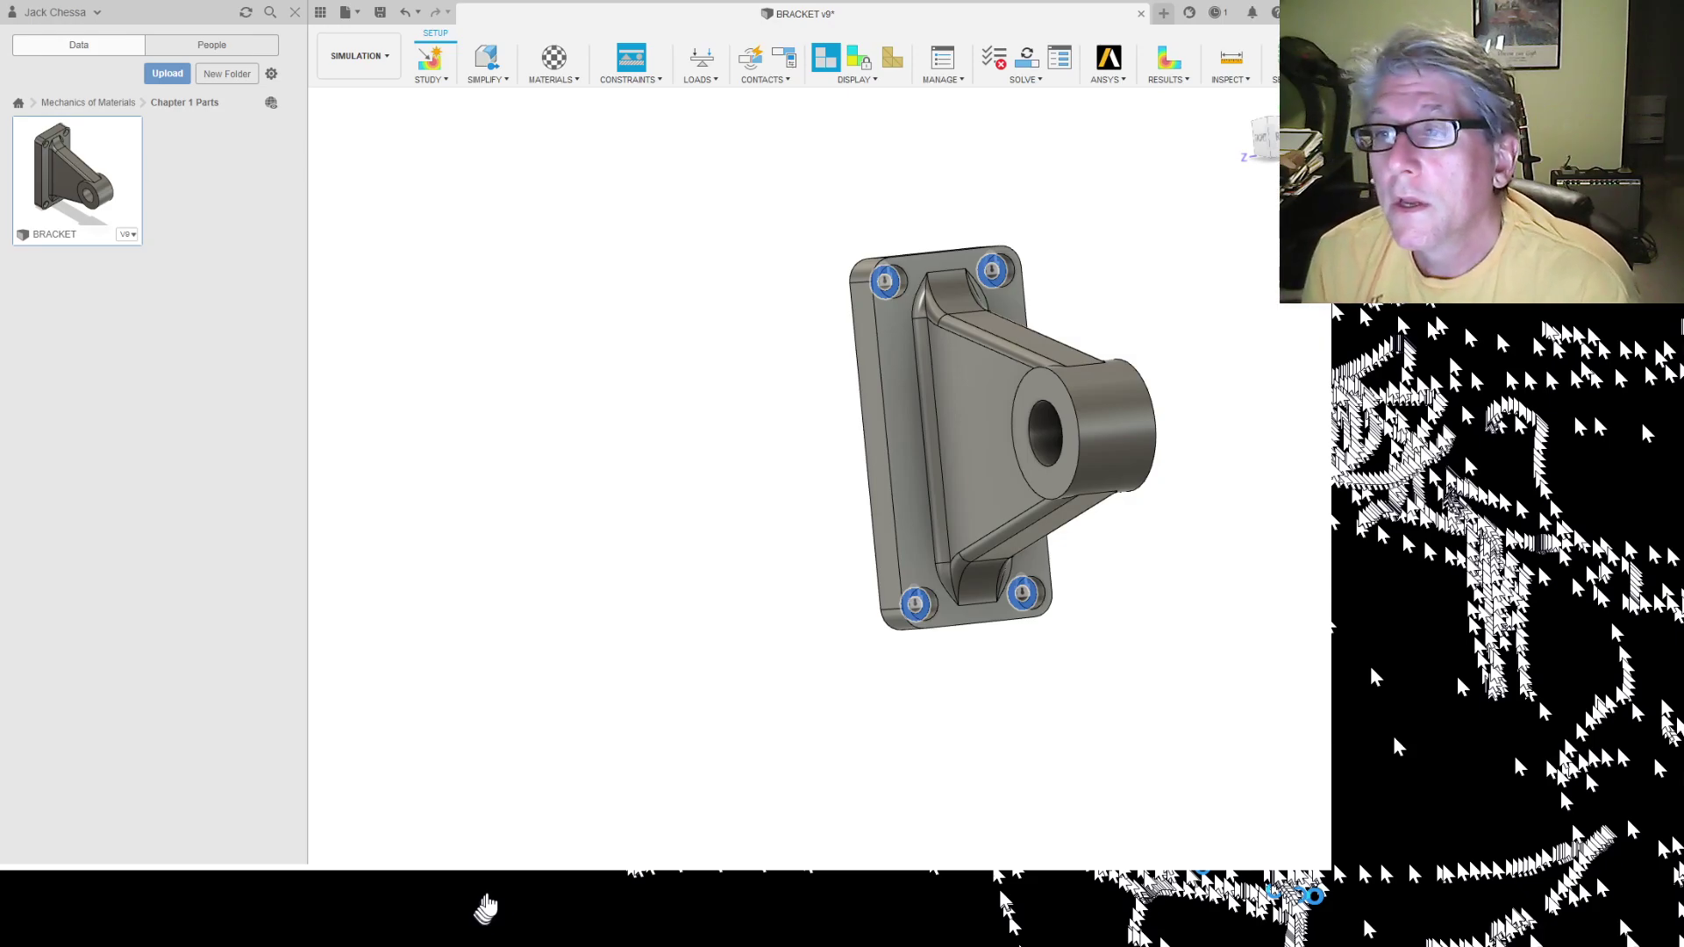
key(Return)
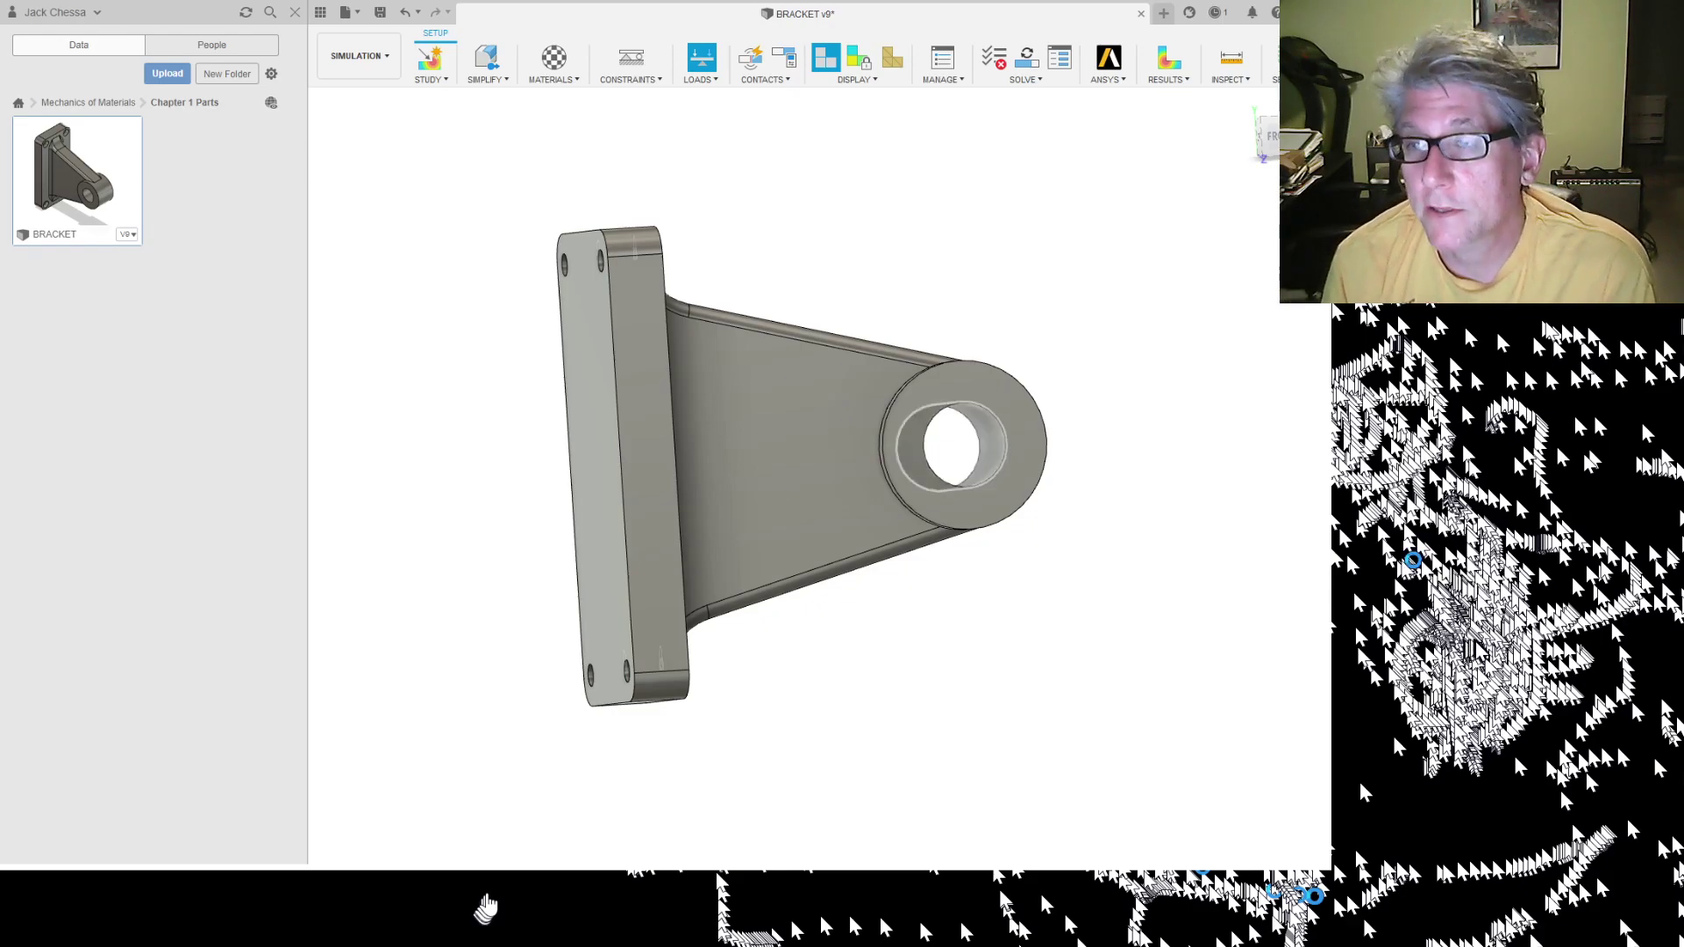
Step: Apply a structural load to the inner cylindrical face of the bracket's large bore
click(986, 432)
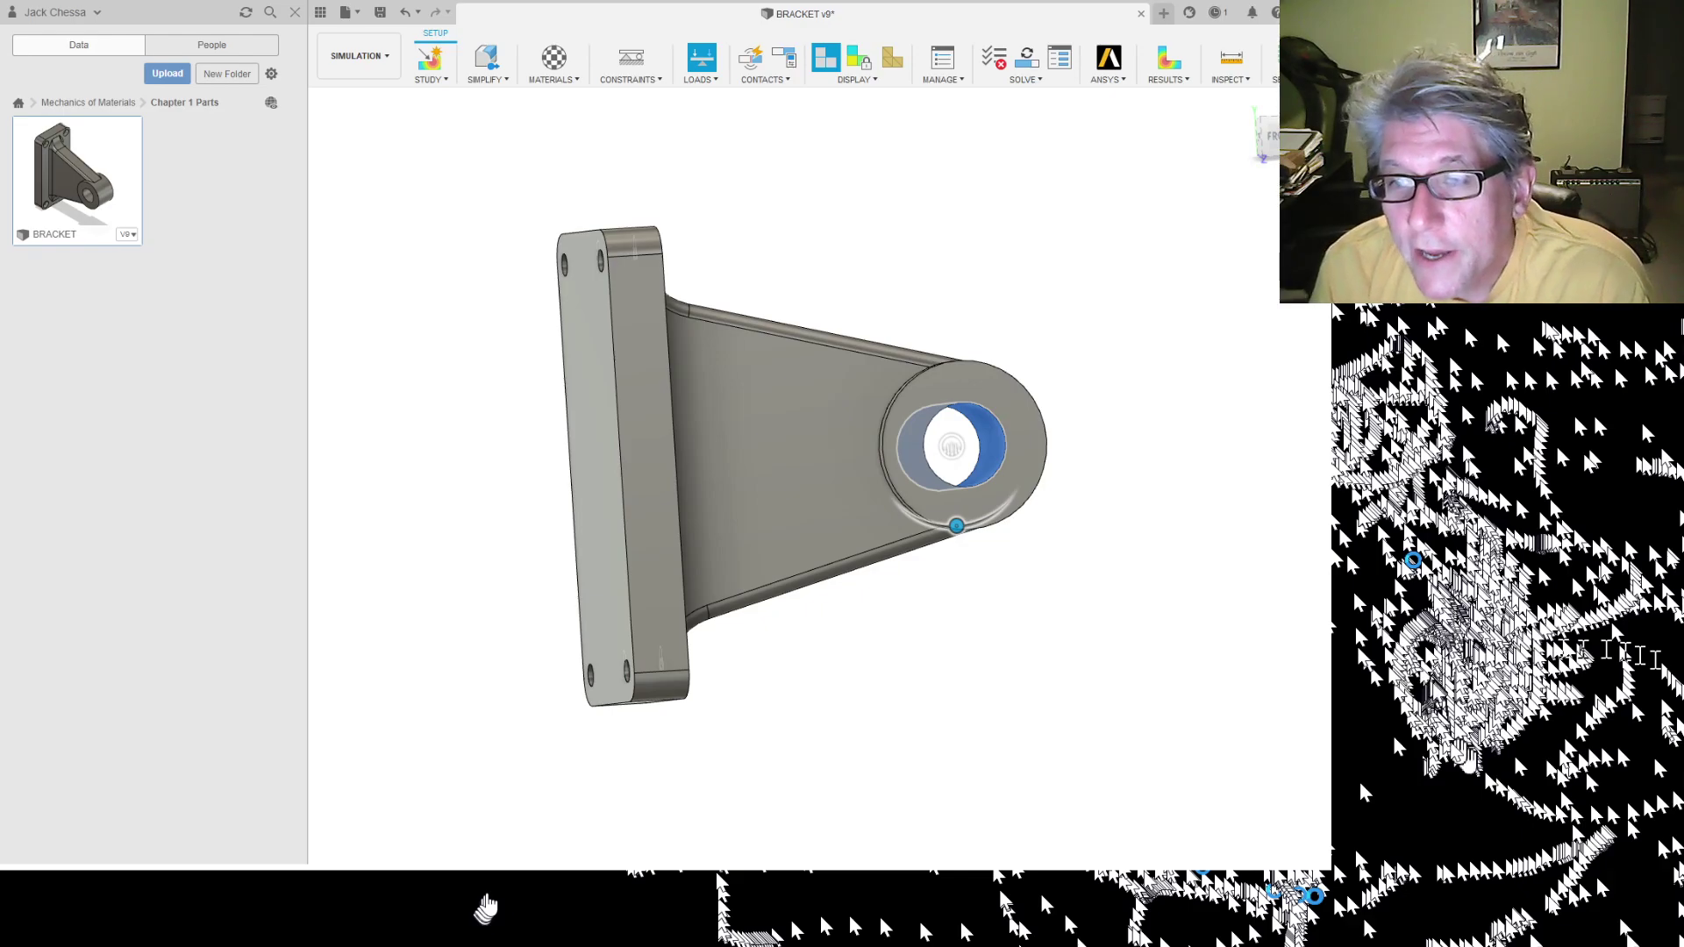
scroll(954, 454, up, 5)
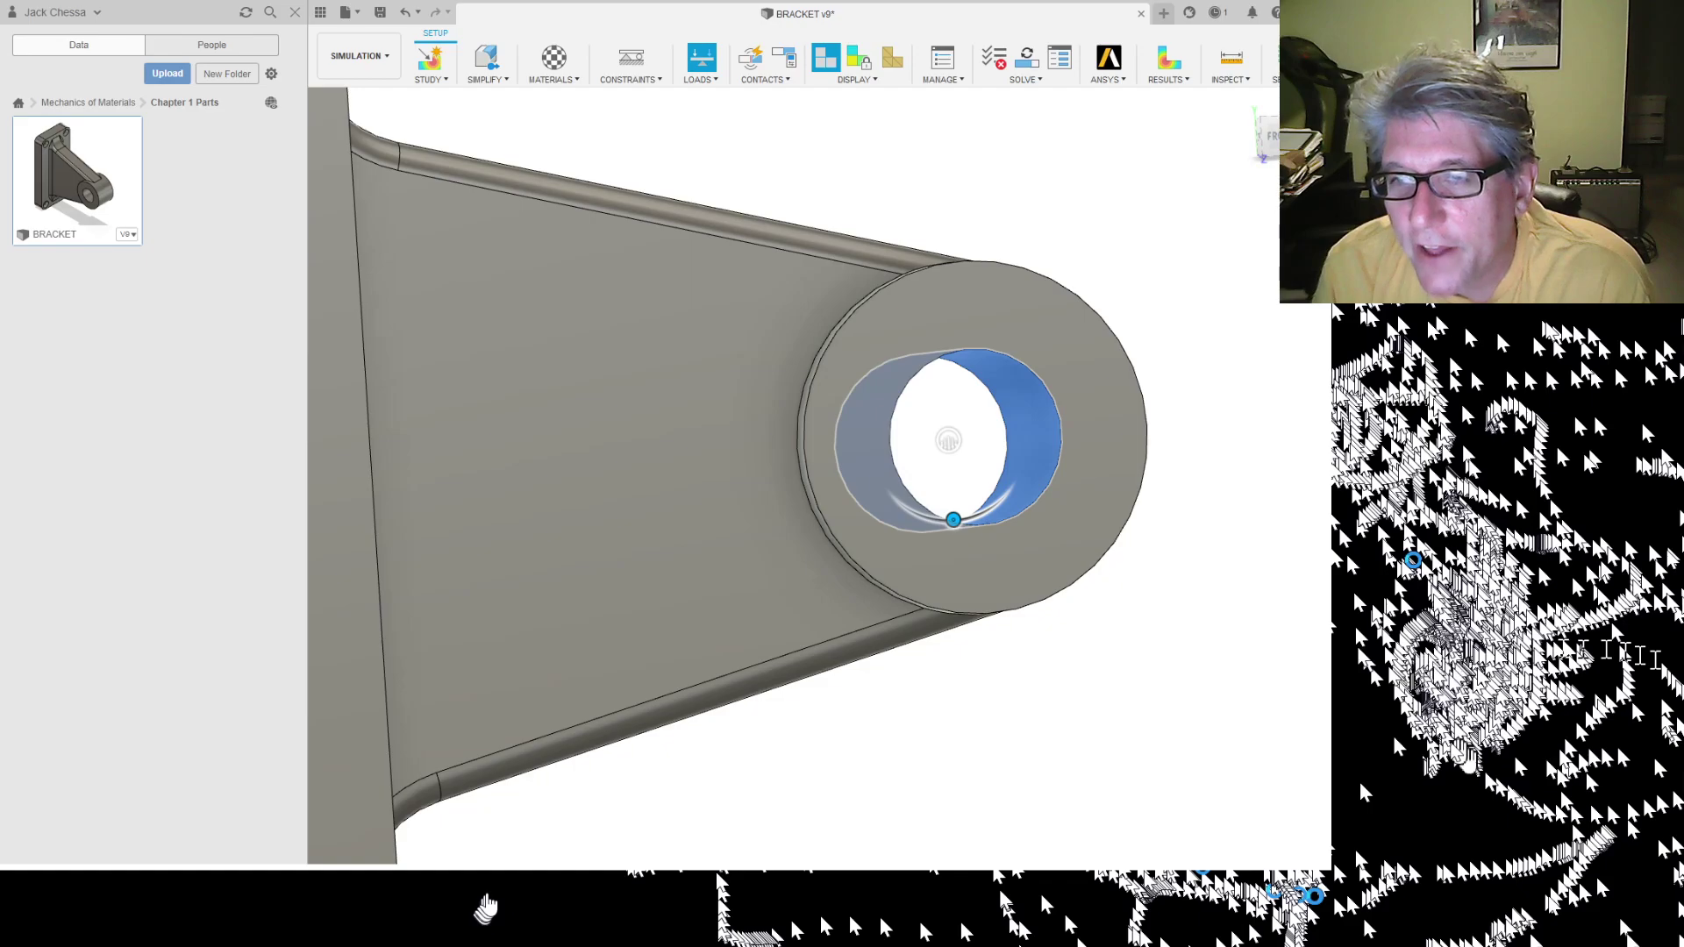
scroll(954, 456, down, 5)
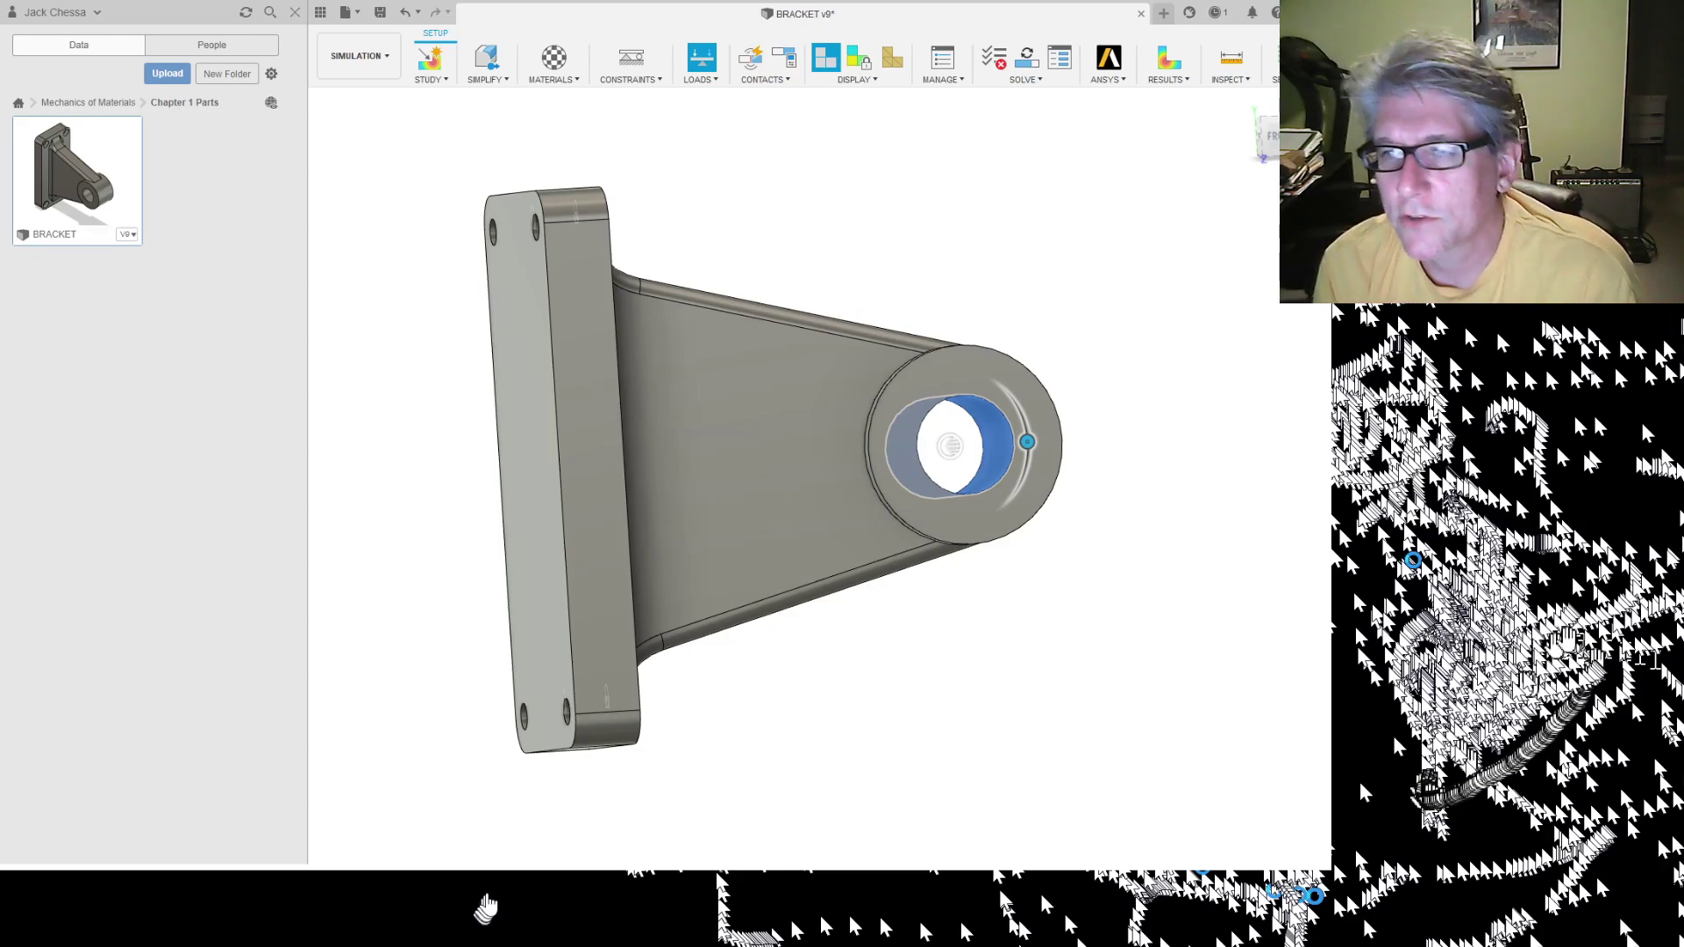
key(Return)
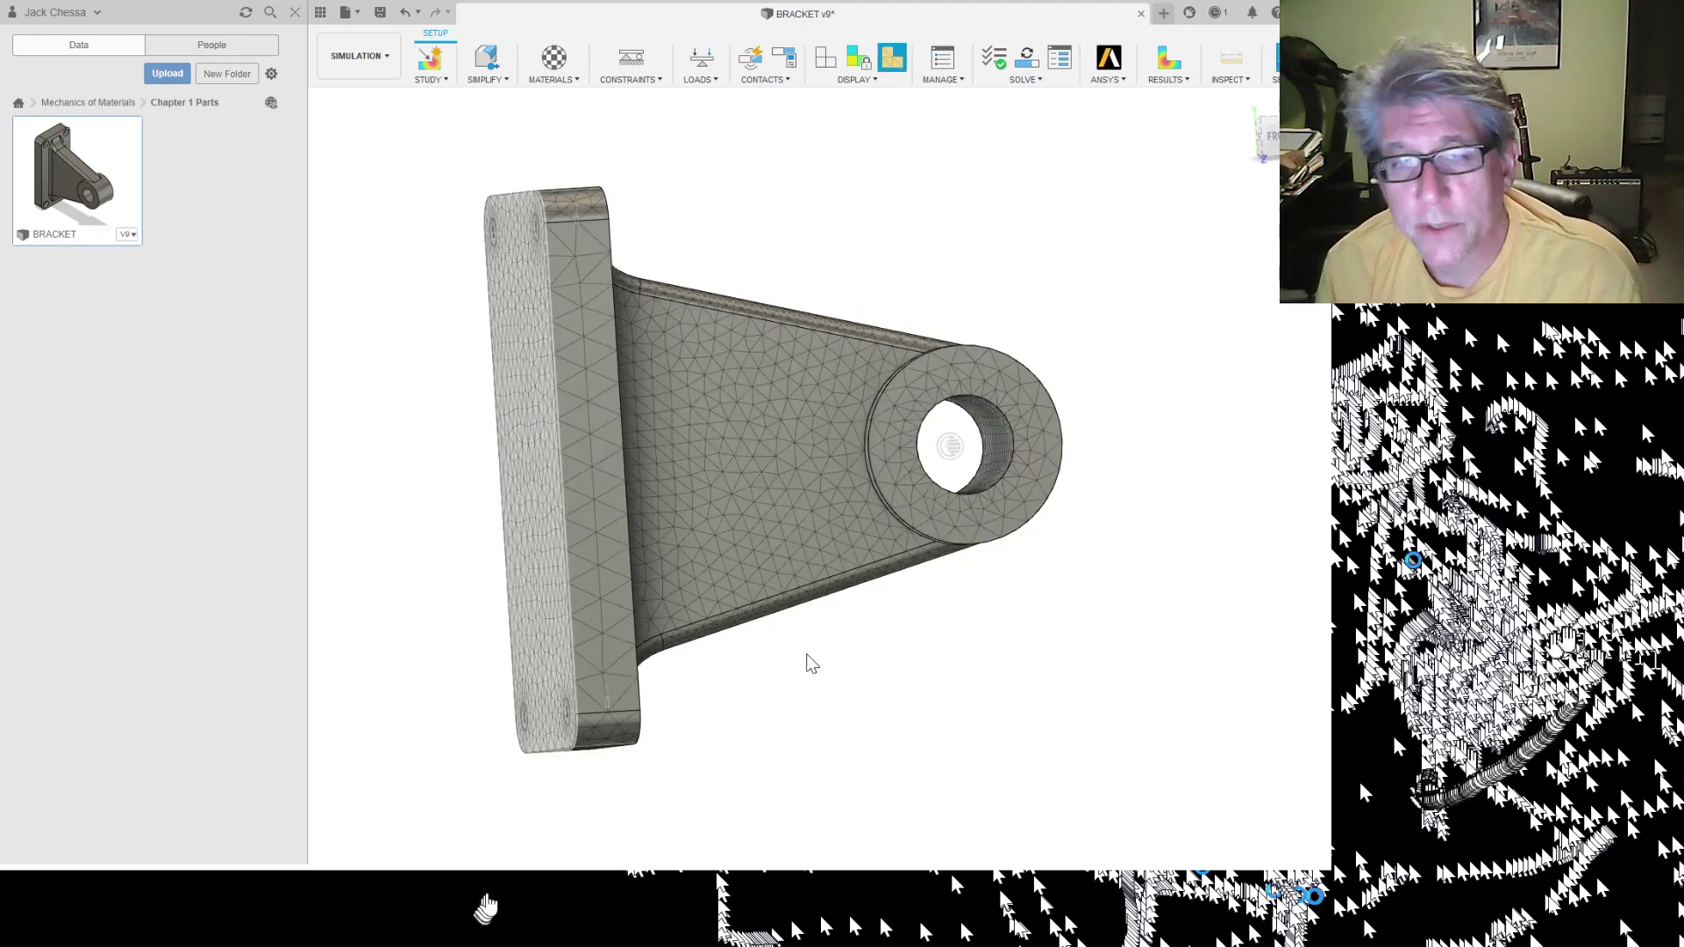
shift+middle_drag(949, 446, 1034, 378)
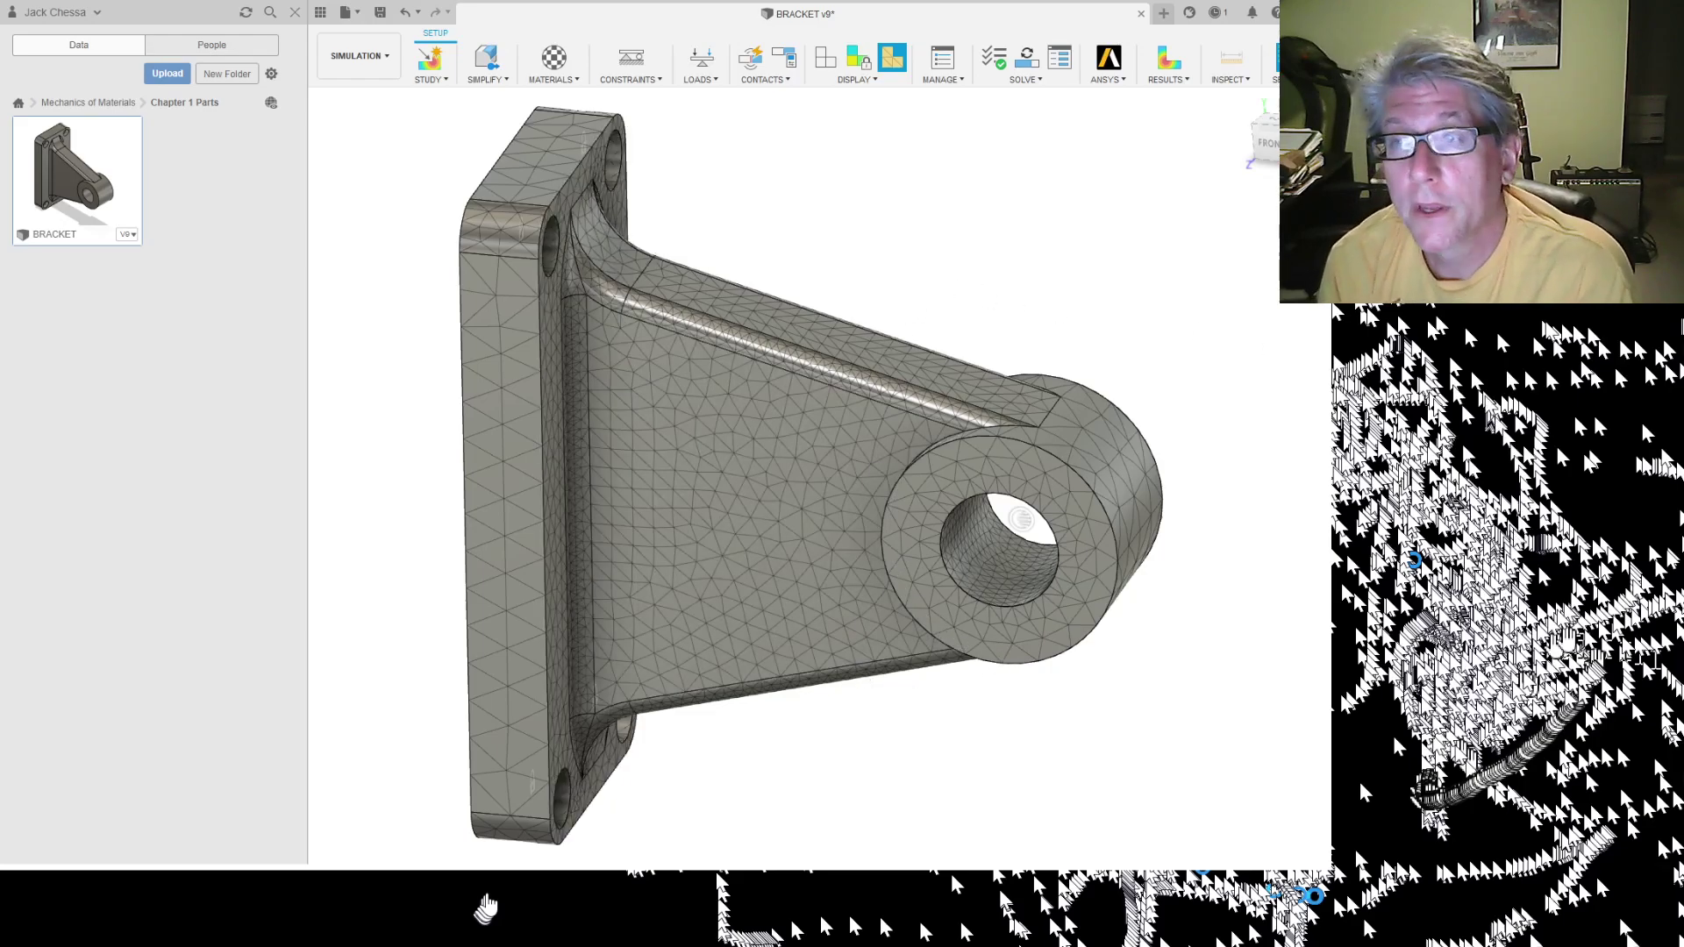
shift+middle_drag(1019, 518, 955, 497)
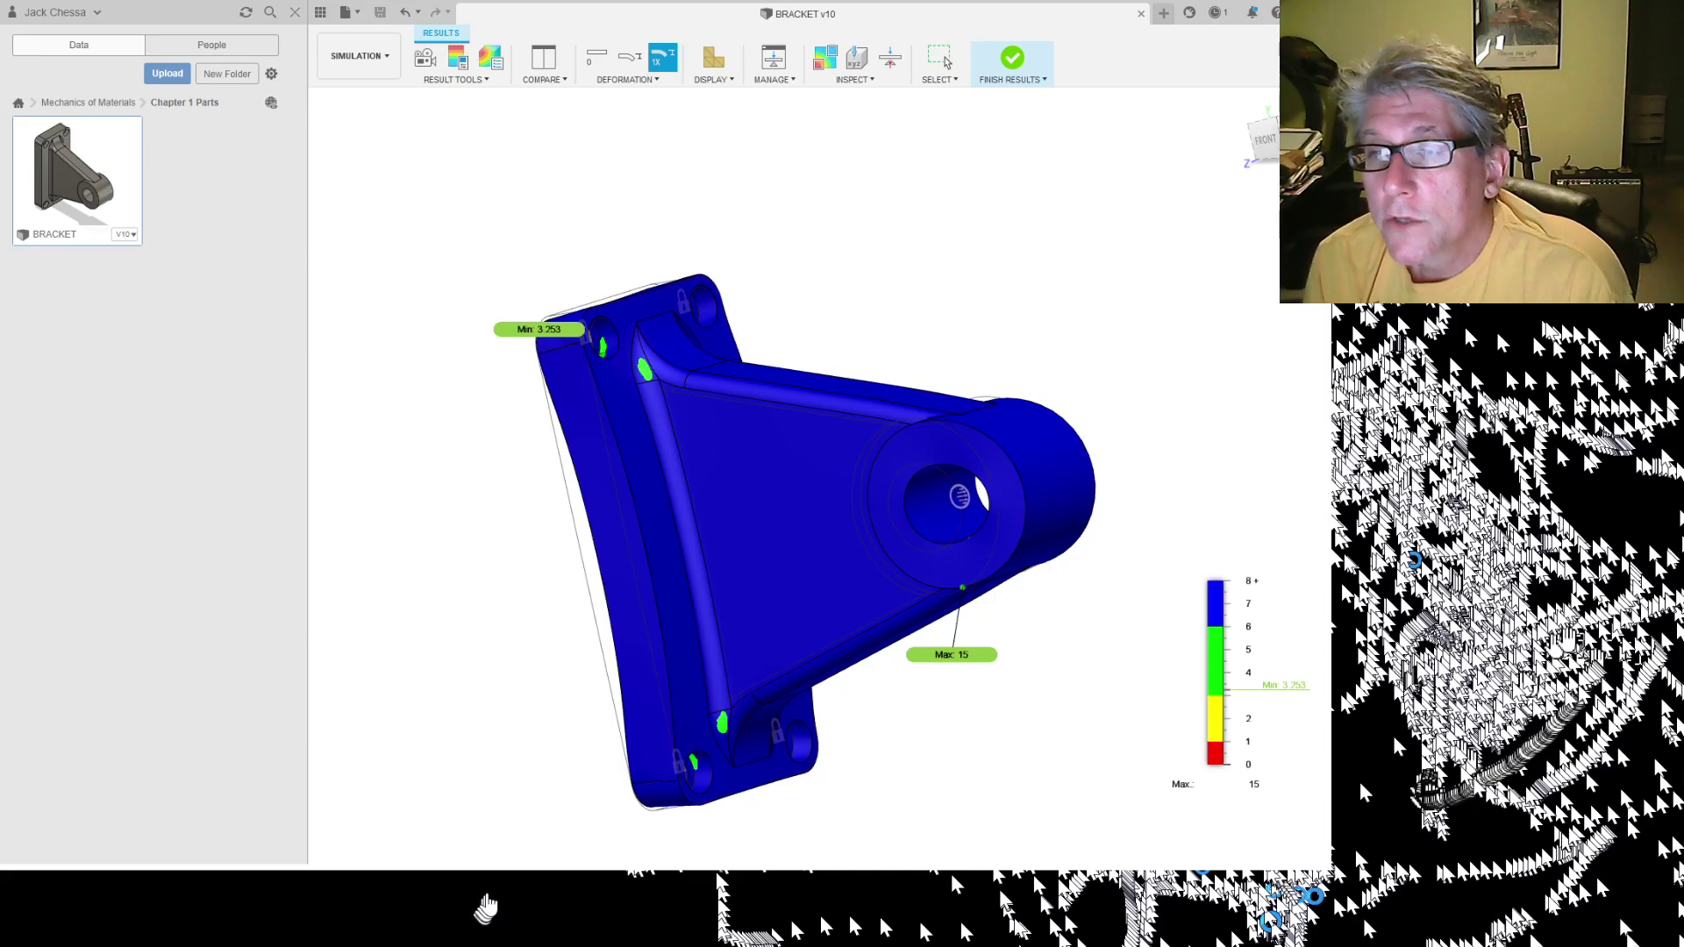
Step: Display the safety factor plot at the actual deformation scale and examine the bracket's deformed shape around the plate and bore
key(Escape)
shift+middle_drag(842, 527, 1045, 454)
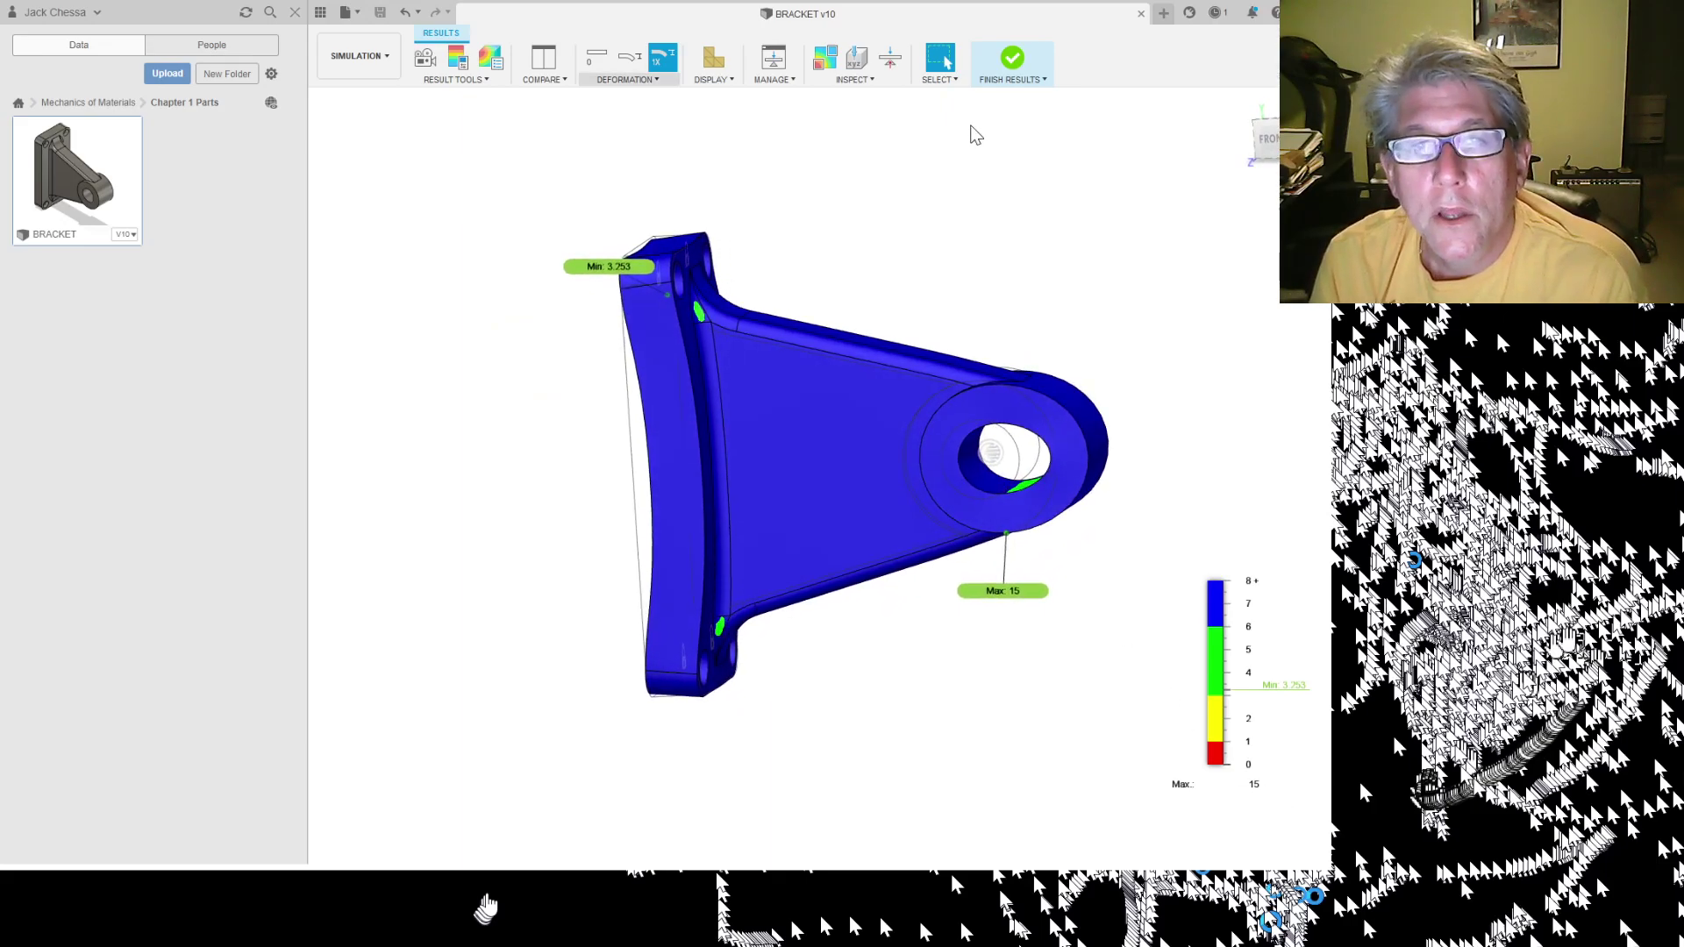
click(647, 80)
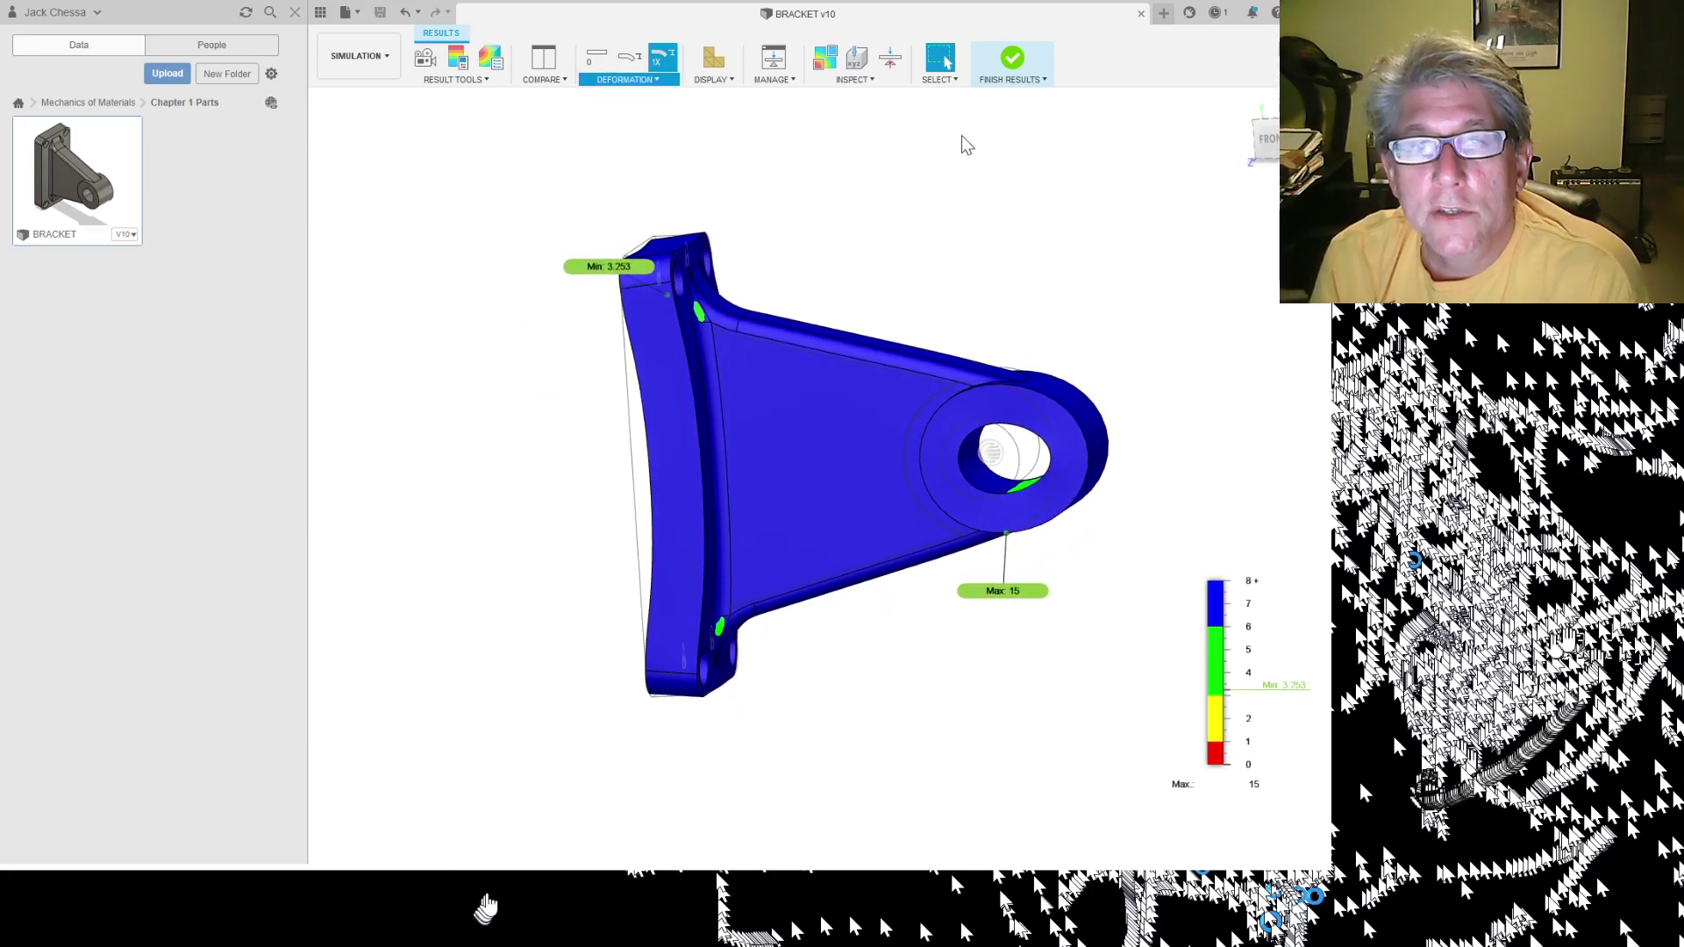
click(628, 117)
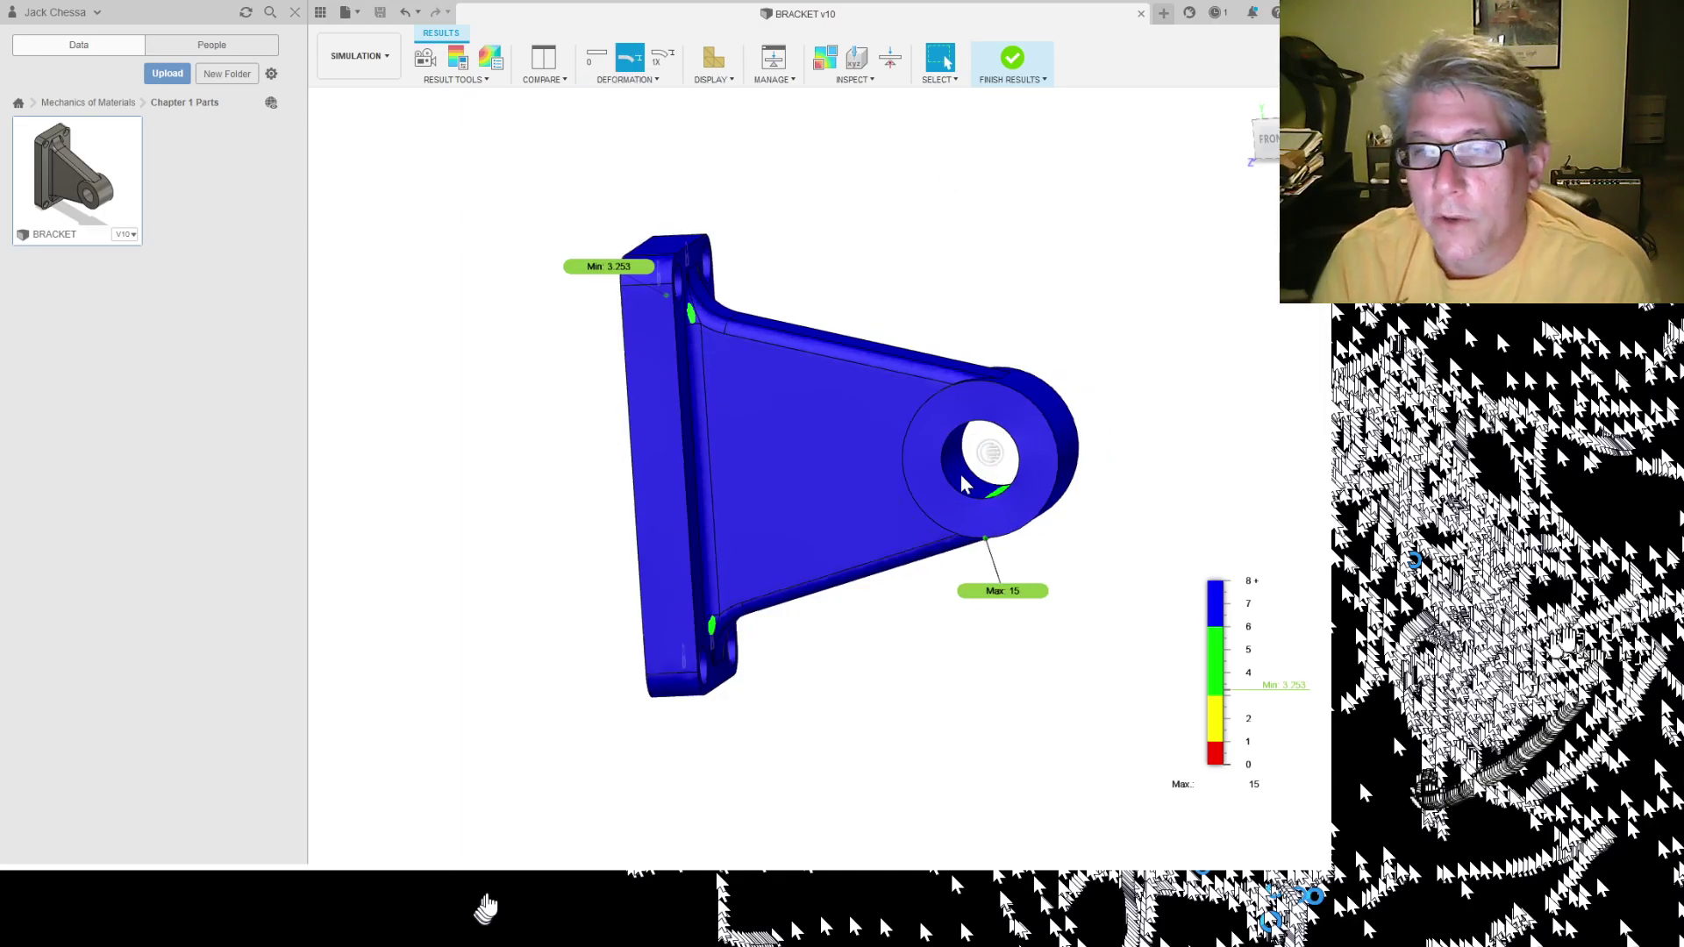
shift+middle_drag(965, 479, 965, 484)
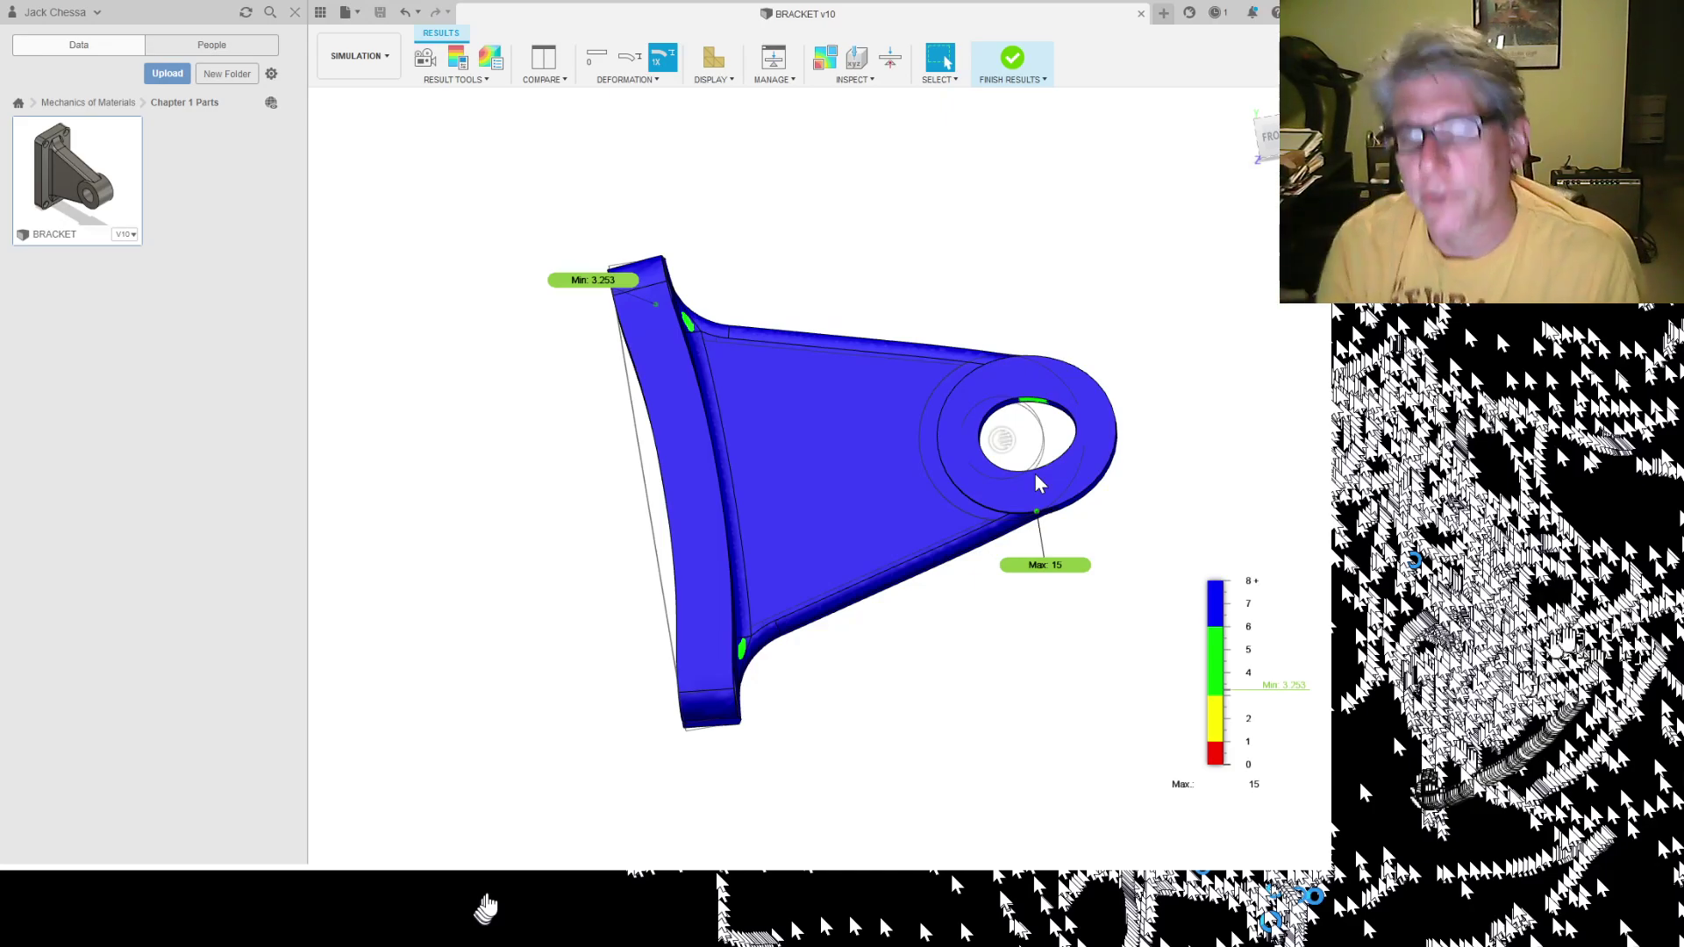
shift+middle_drag(1035, 475, 1036, 478)
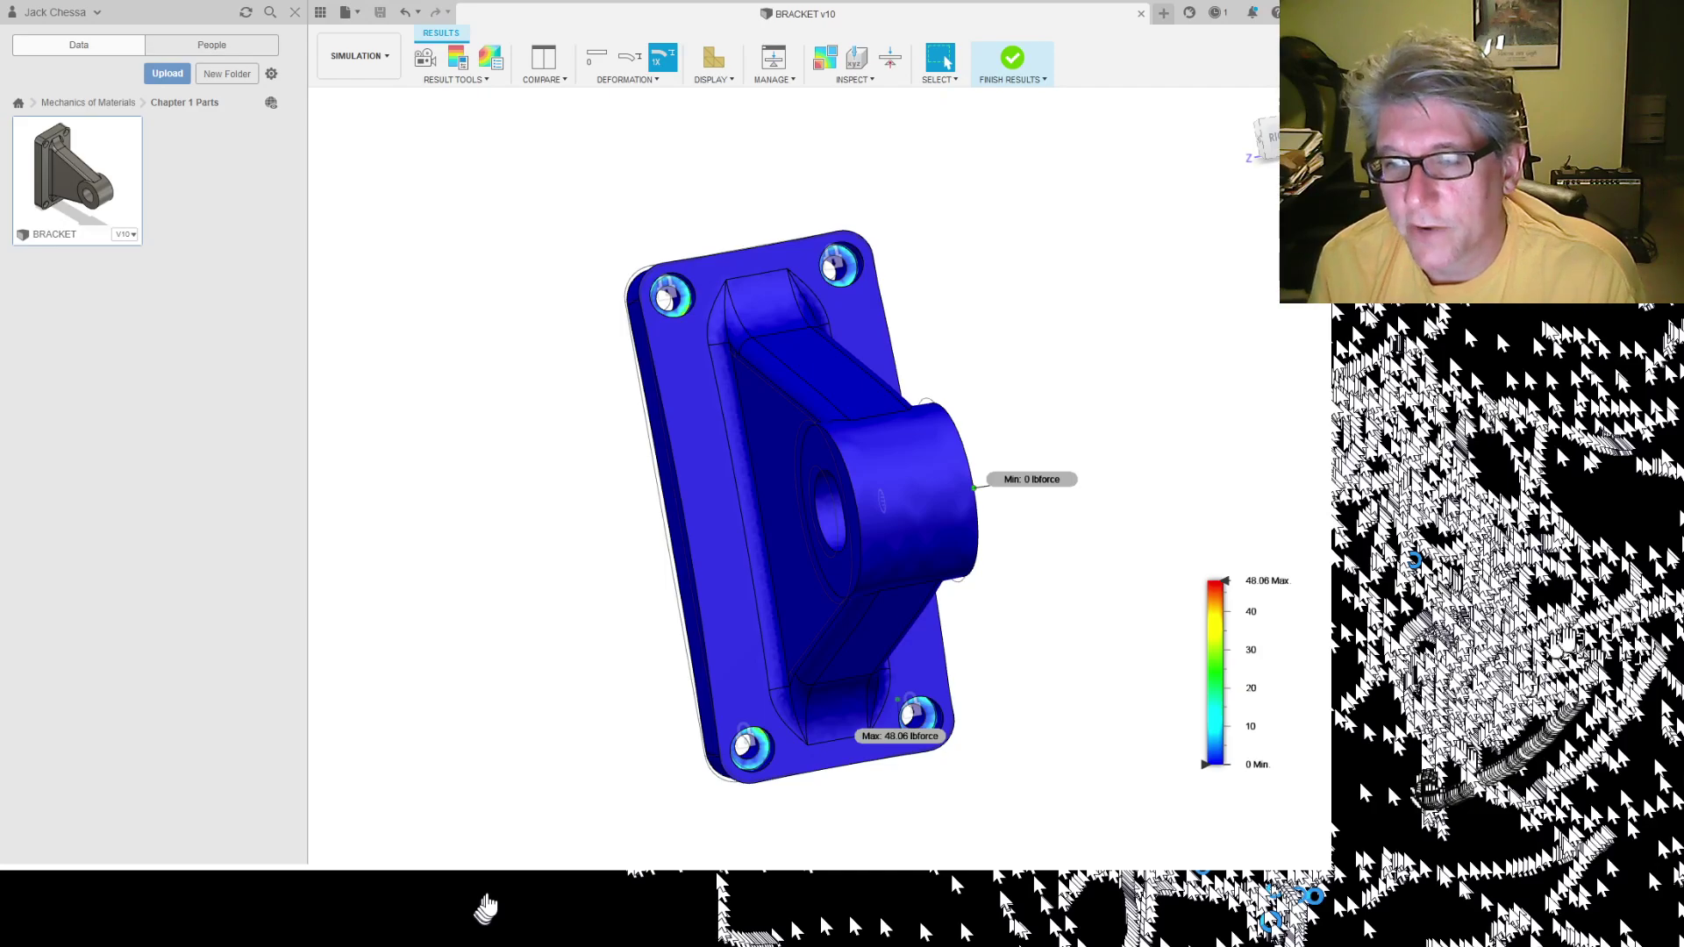
Step: Enlarge the colour legend of the bracket's stress results
shift+middle_drag(815, 517, 948, 505)
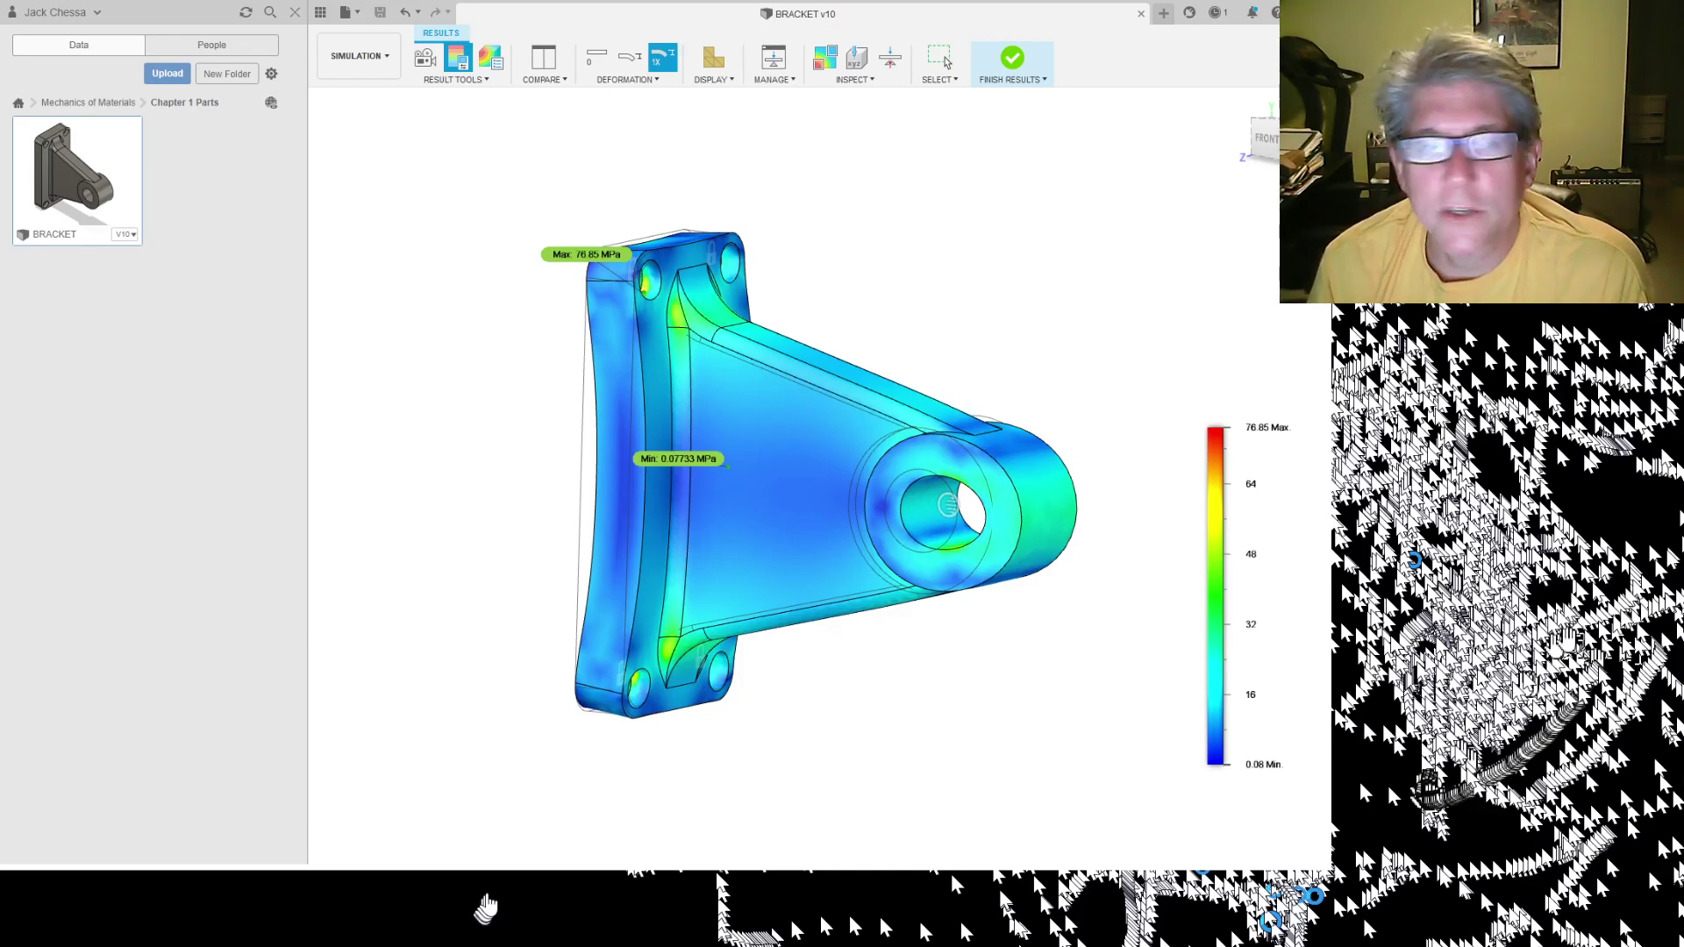
key(Escape)
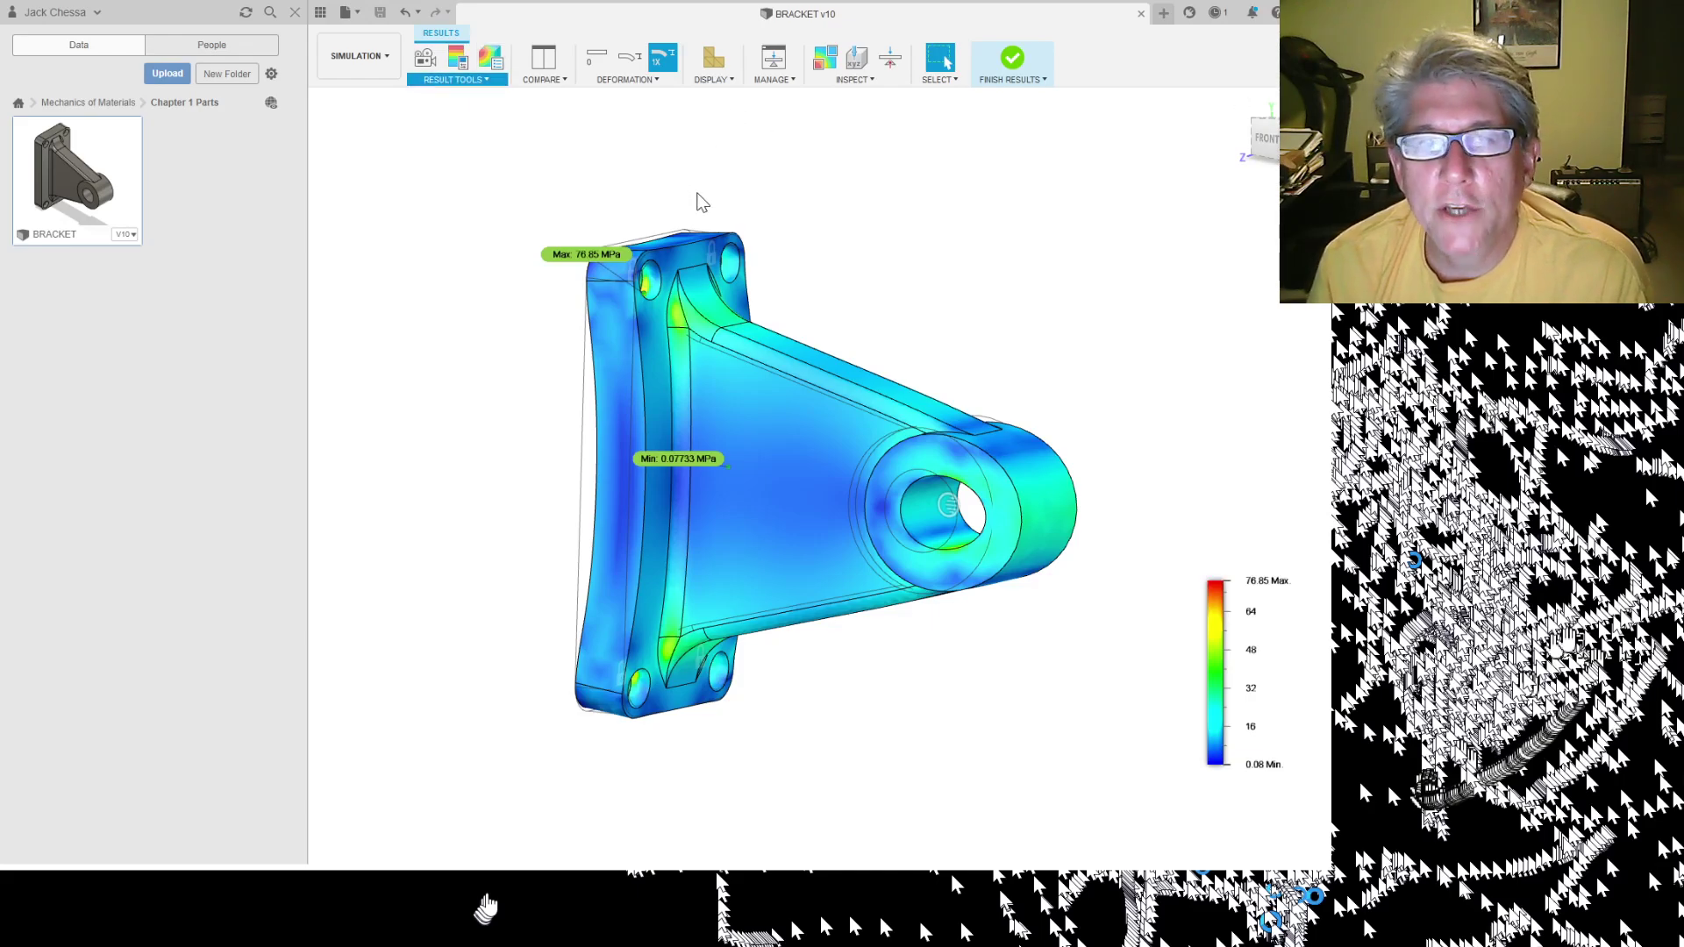
click(698, 194)
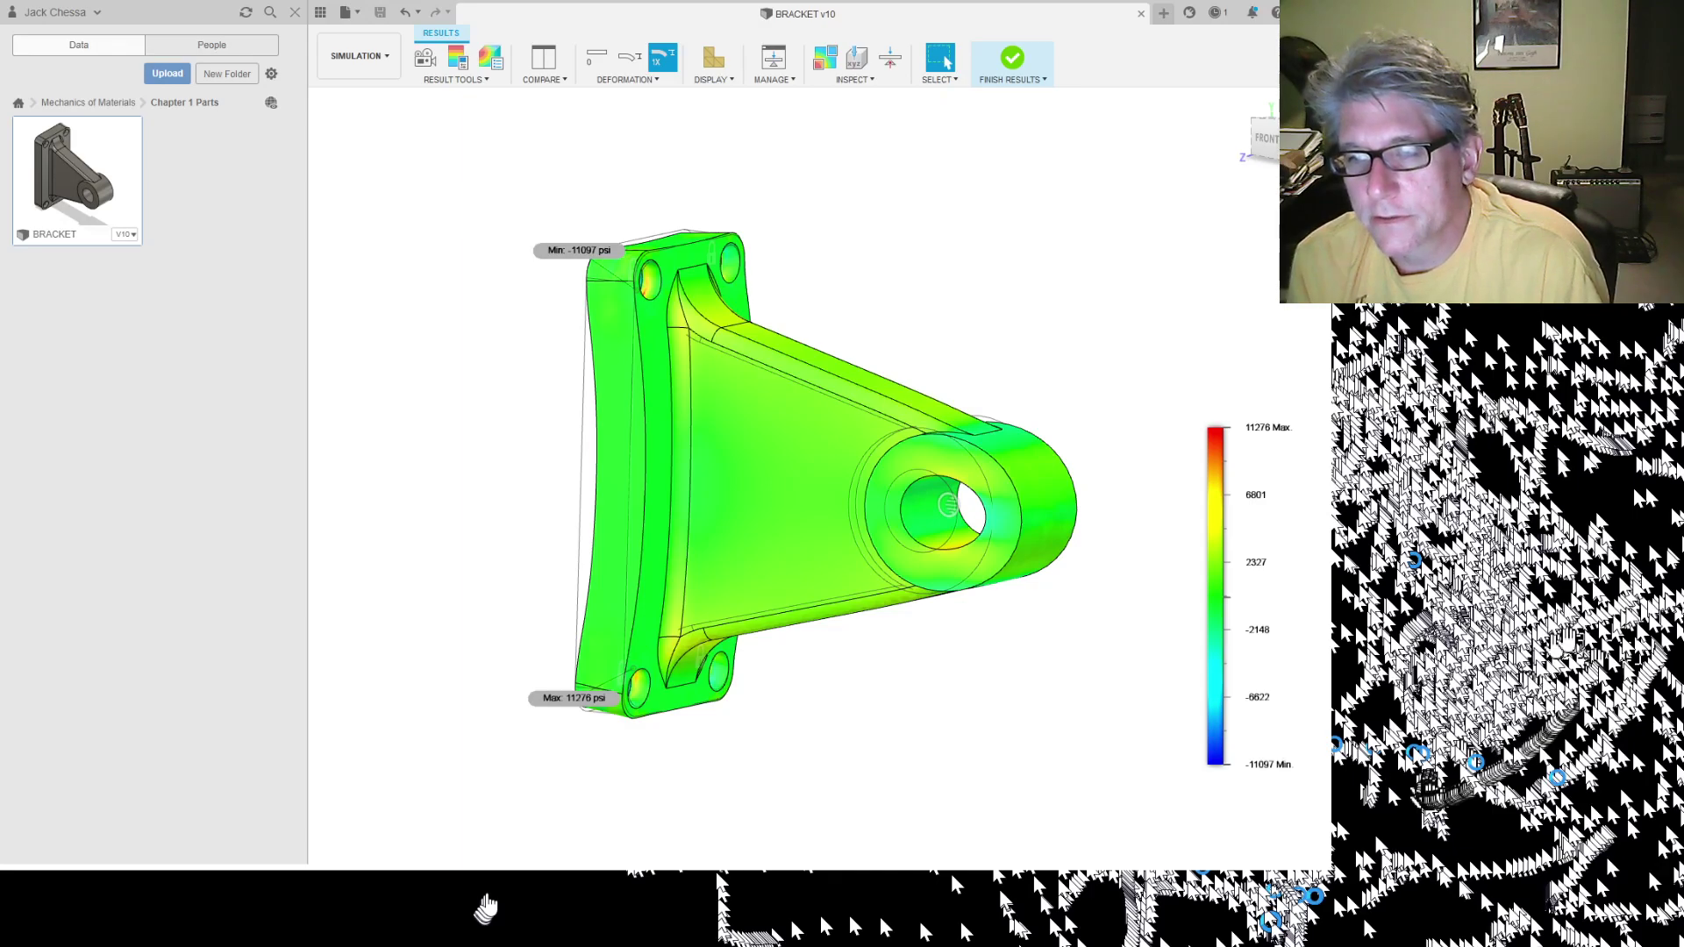
Step: Switch the plot between stress components in psi and examine the stress distribution around the bracket's bore, fillets and bolt holes
click(1675, 905)
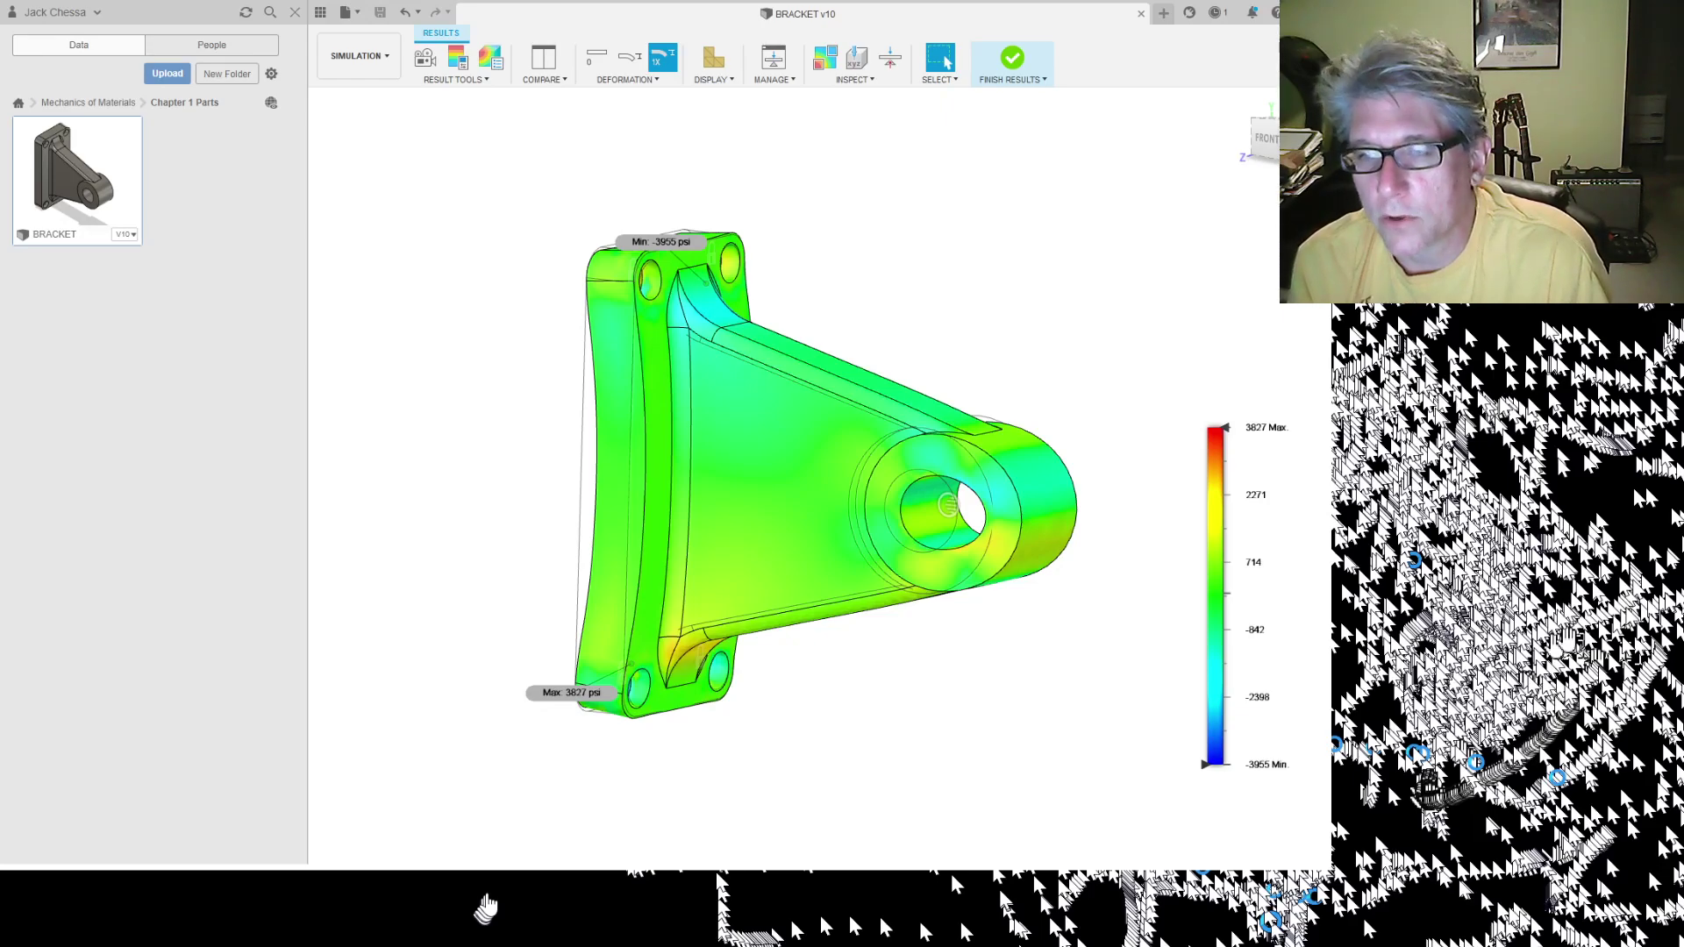
key(Down)
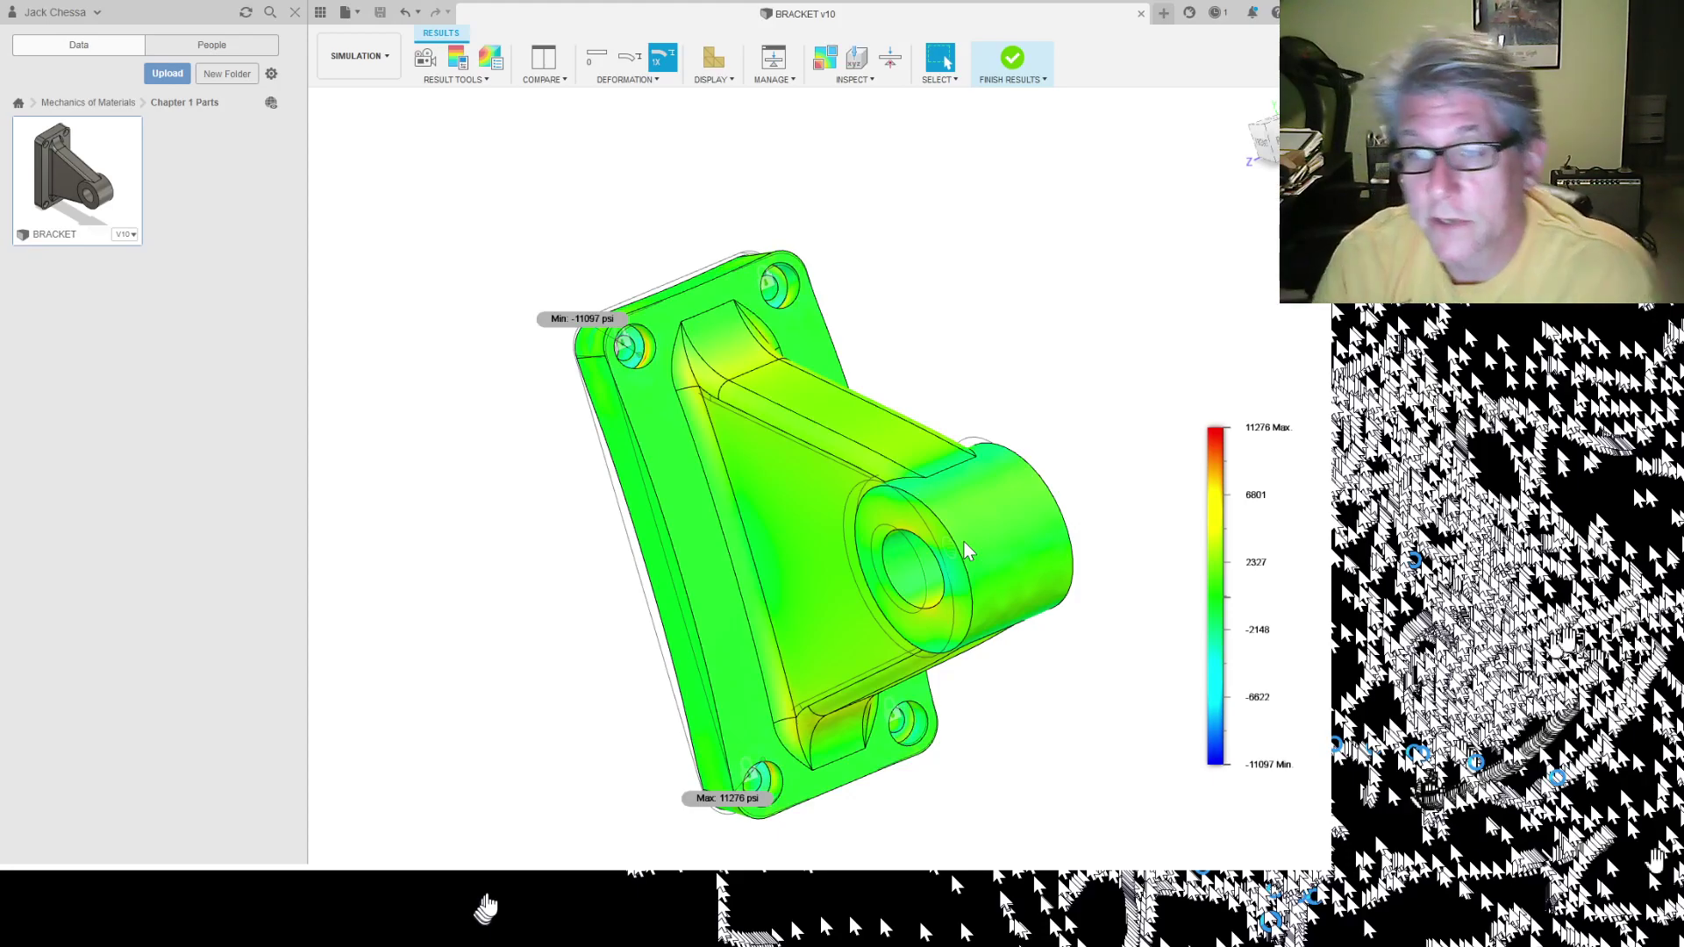
shift+middle_drag(965, 542, 965, 546)
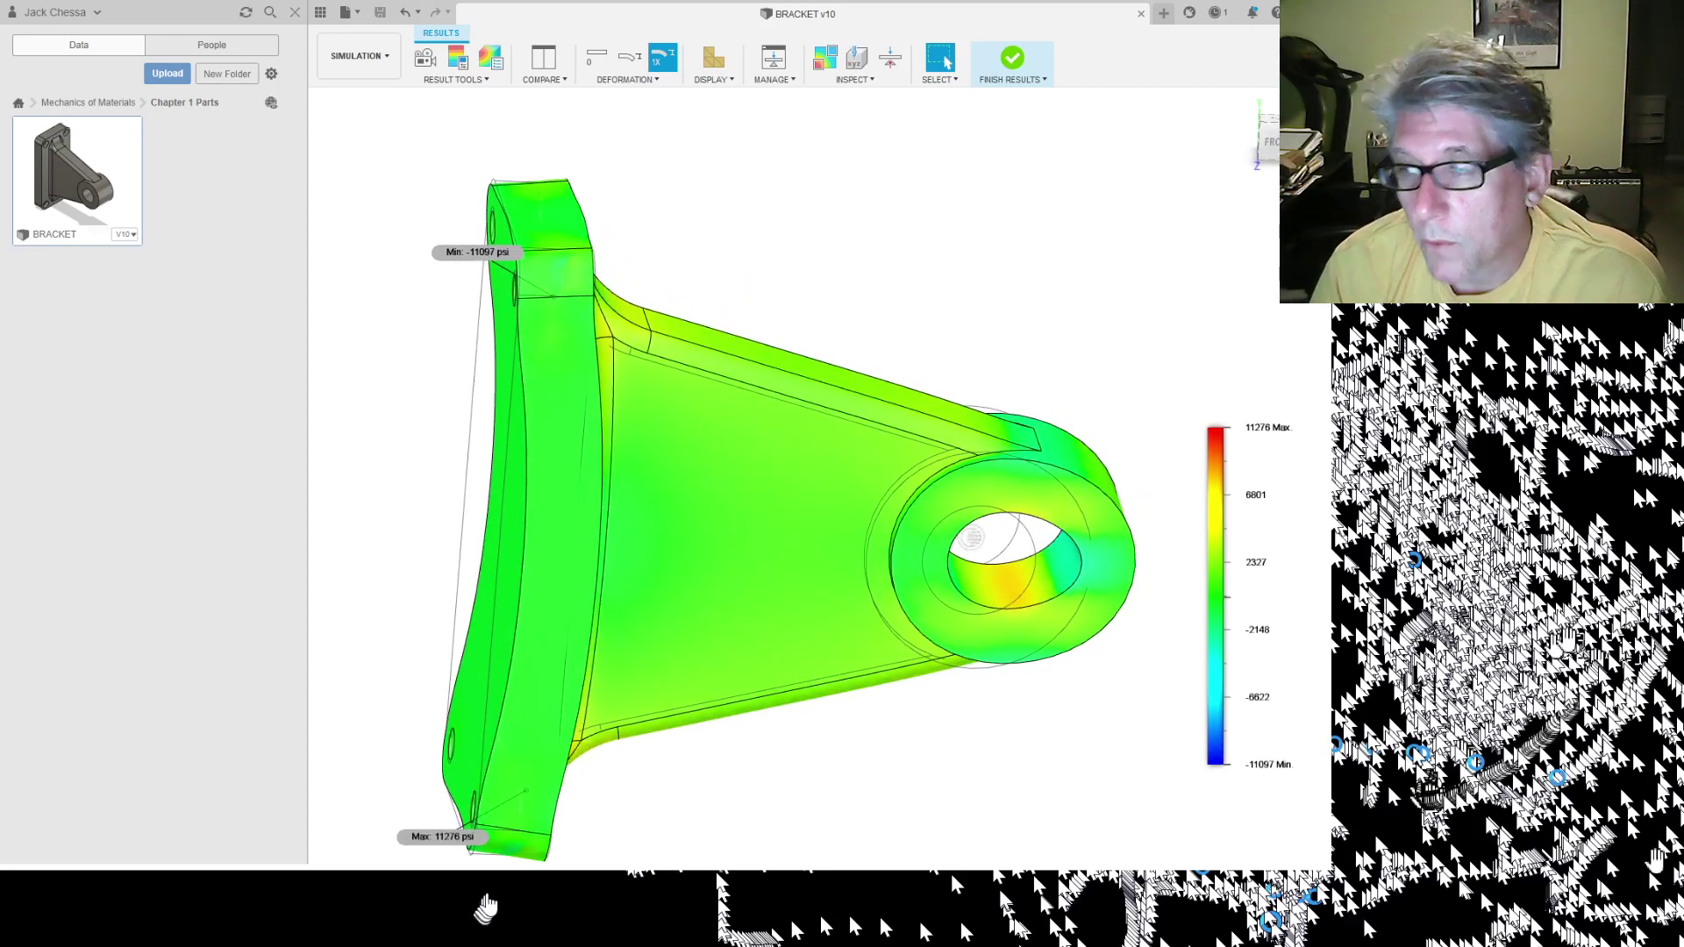
shift+middle_drag(971, 537, 918, 511)
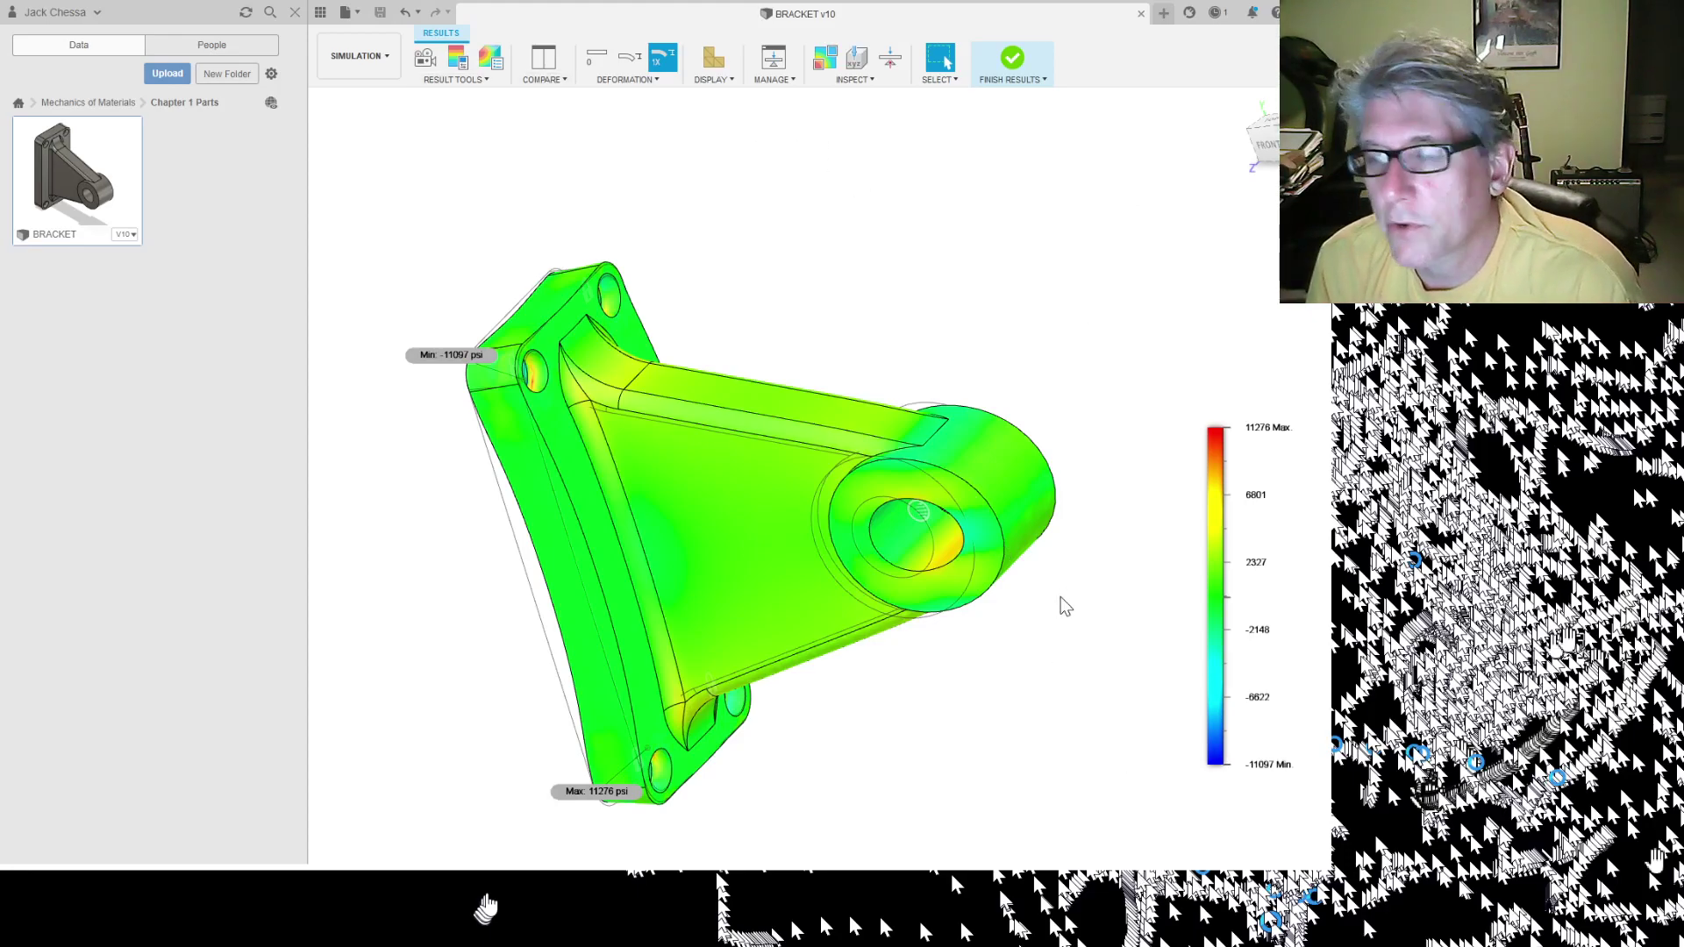
shift+middle_drag(1075, 632, 1043, 698)
mouse_move(915, 509)
shift+middle_down()
mouse_move(864, 478)
mouse_move(864, 561)
mouse_move(847, 505)
mouse_move(923, 505)
shift+middle_up()
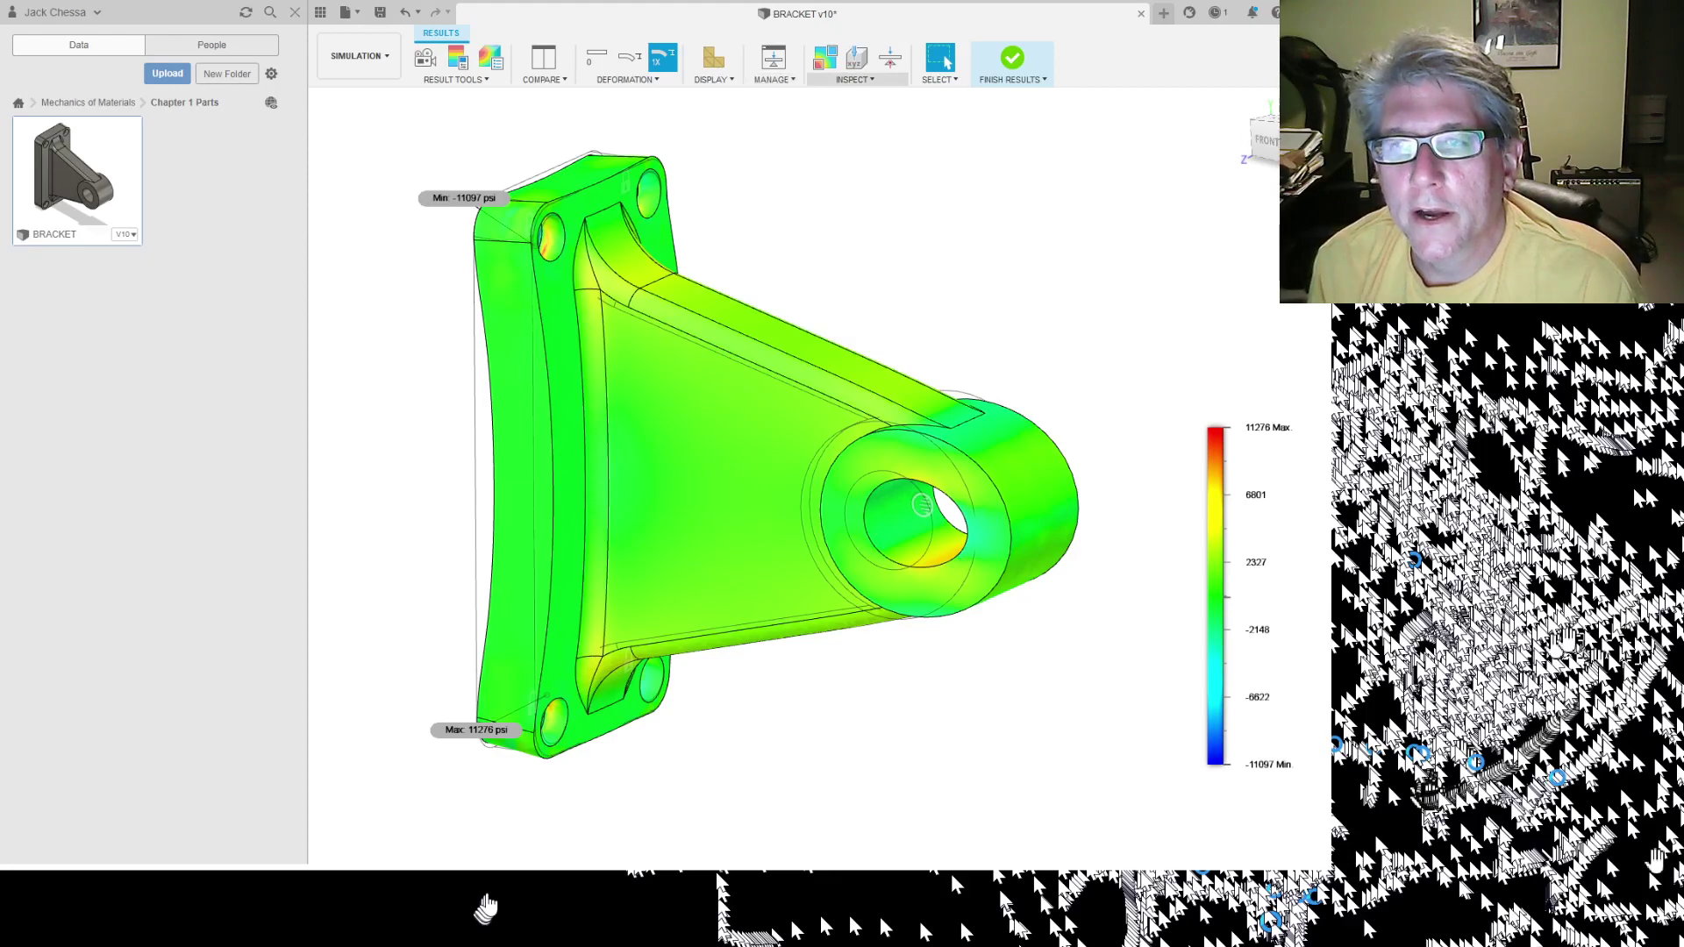
Step: Create a slice plane parallel to the mounting plate, offset 1 in, to expose the stress on a cross-section of the web
click(855, 78)
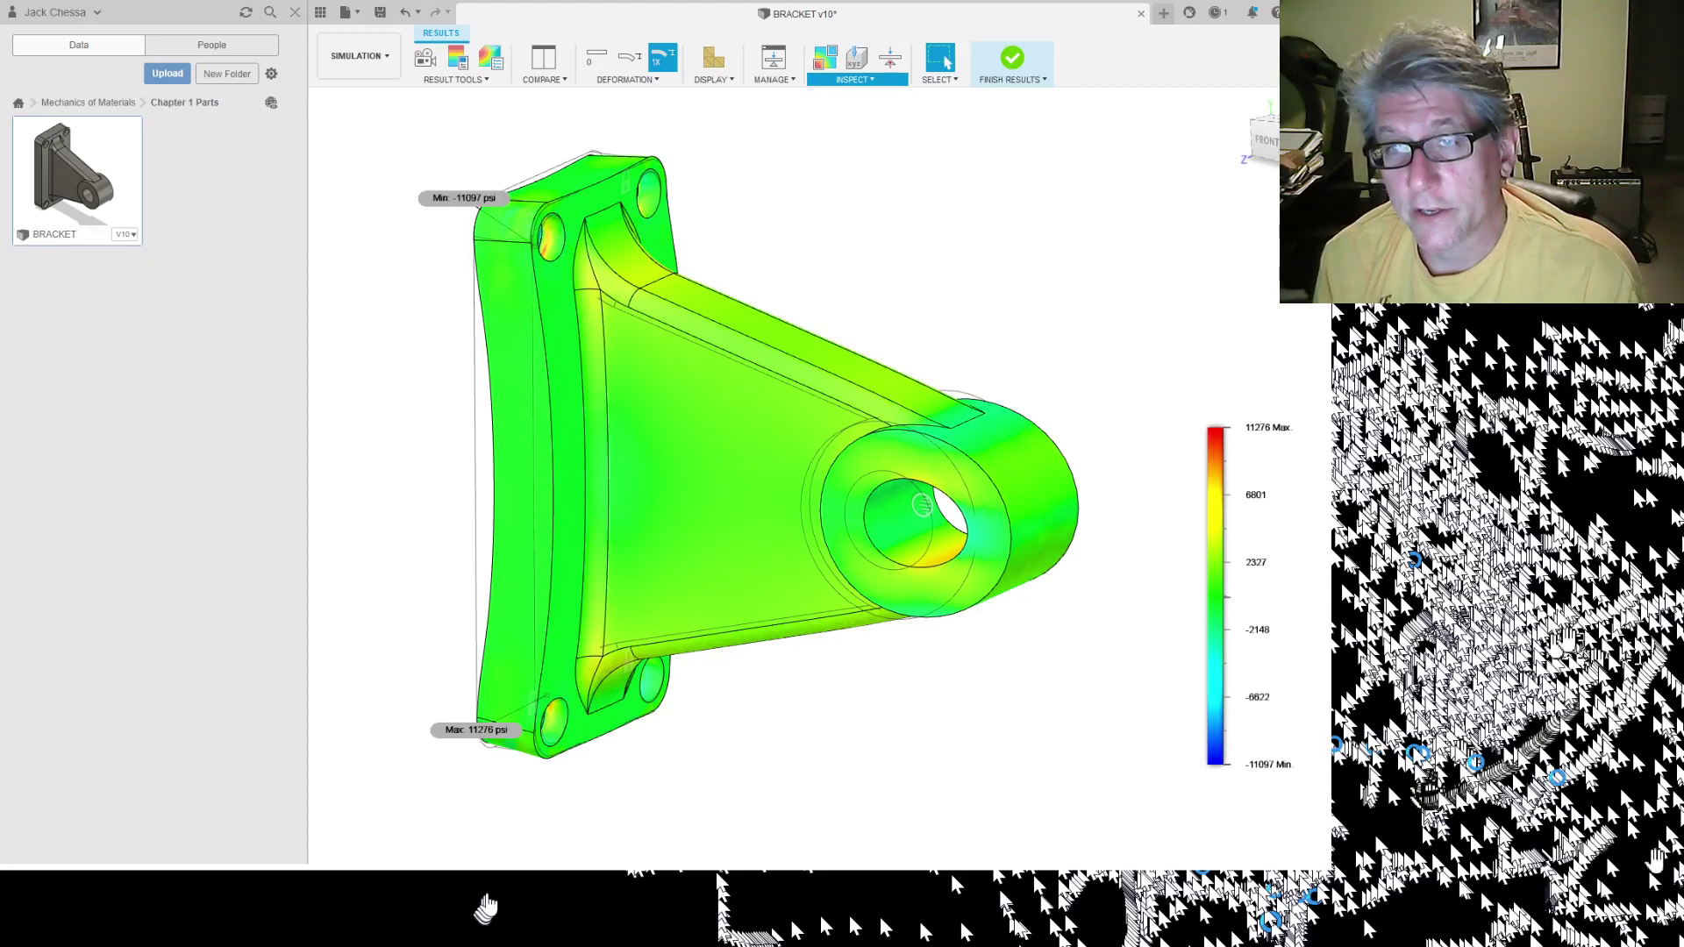
click(853, 104)
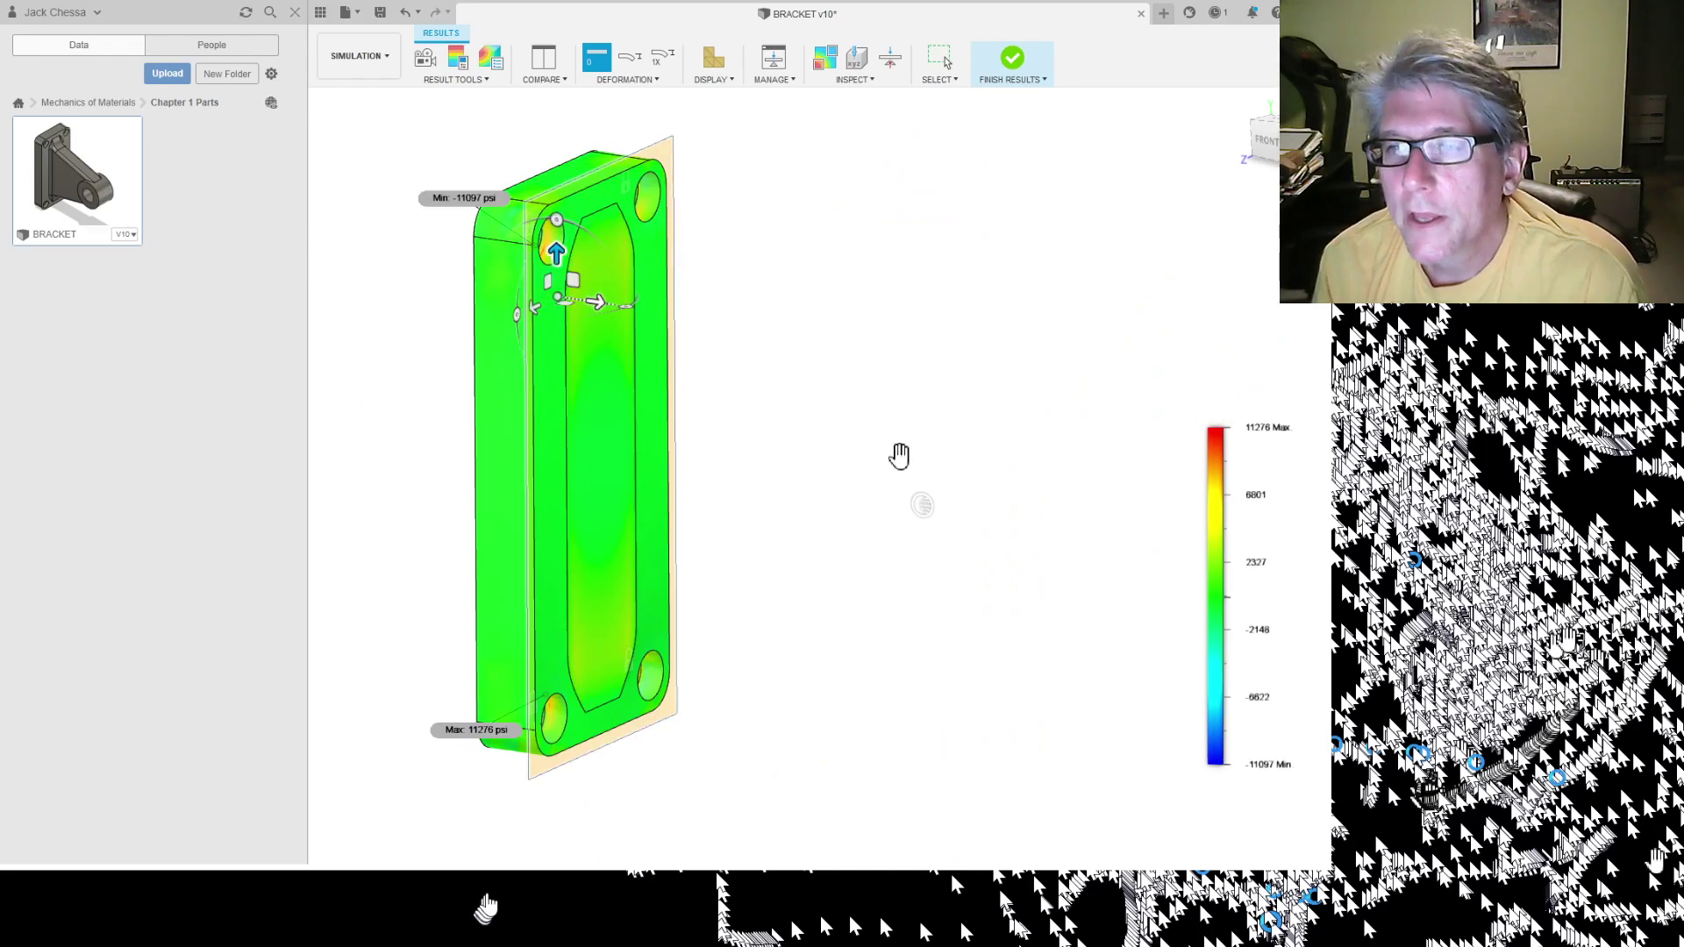
drag(899, 455, 1000, 479)
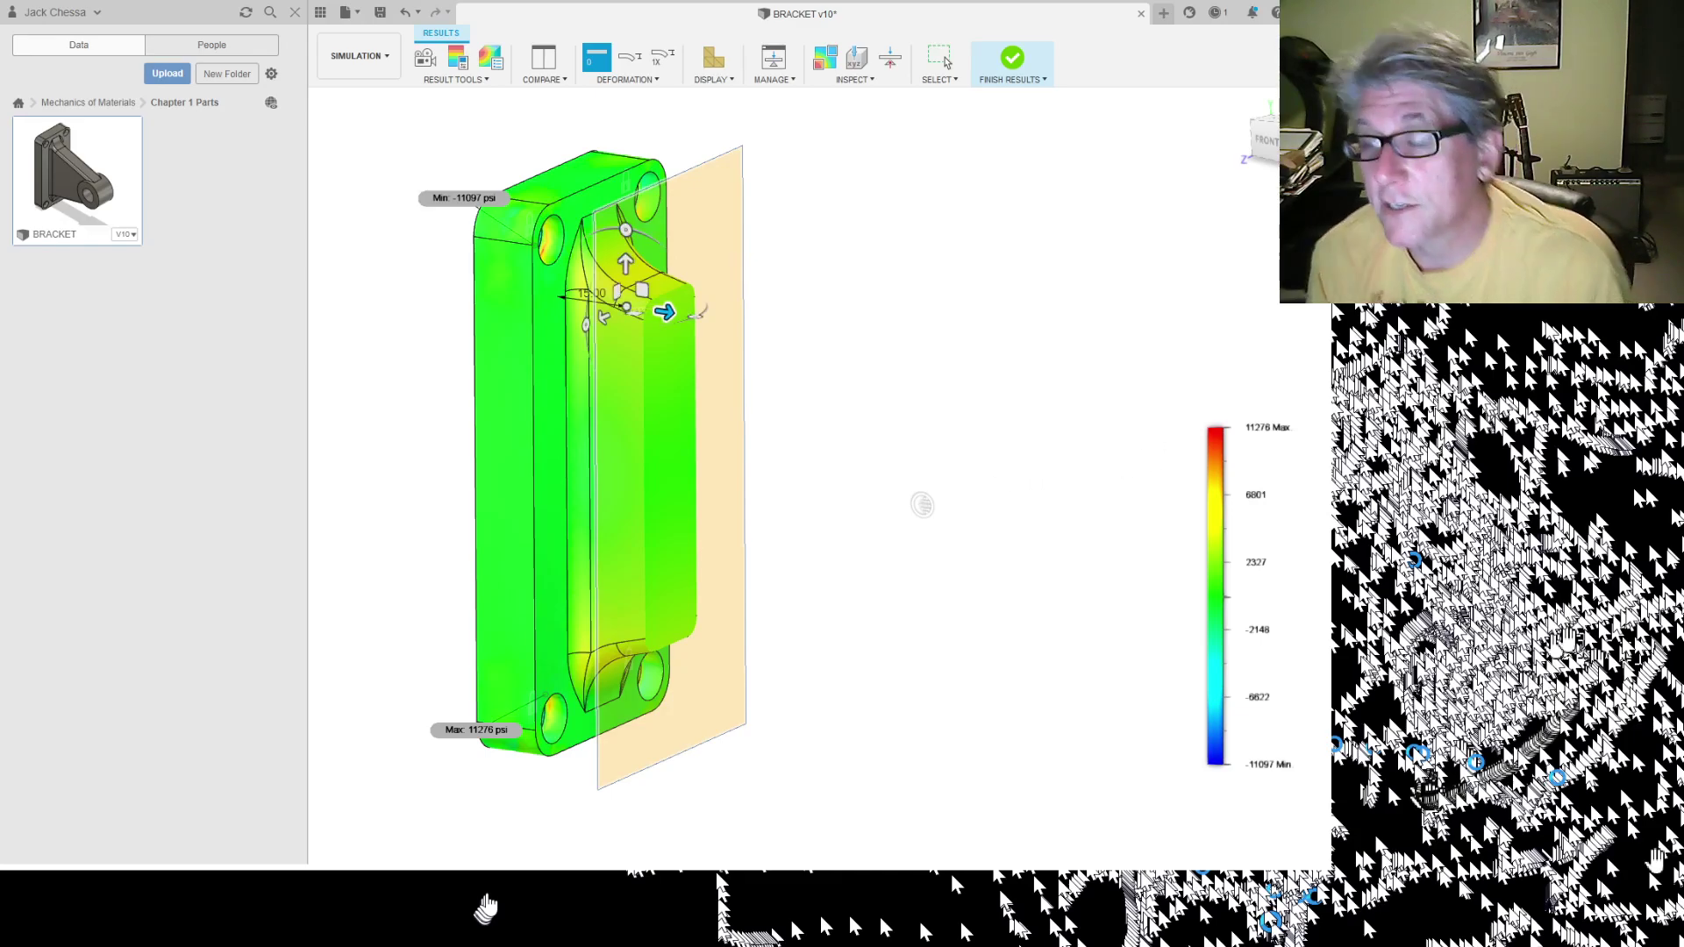
text(1)
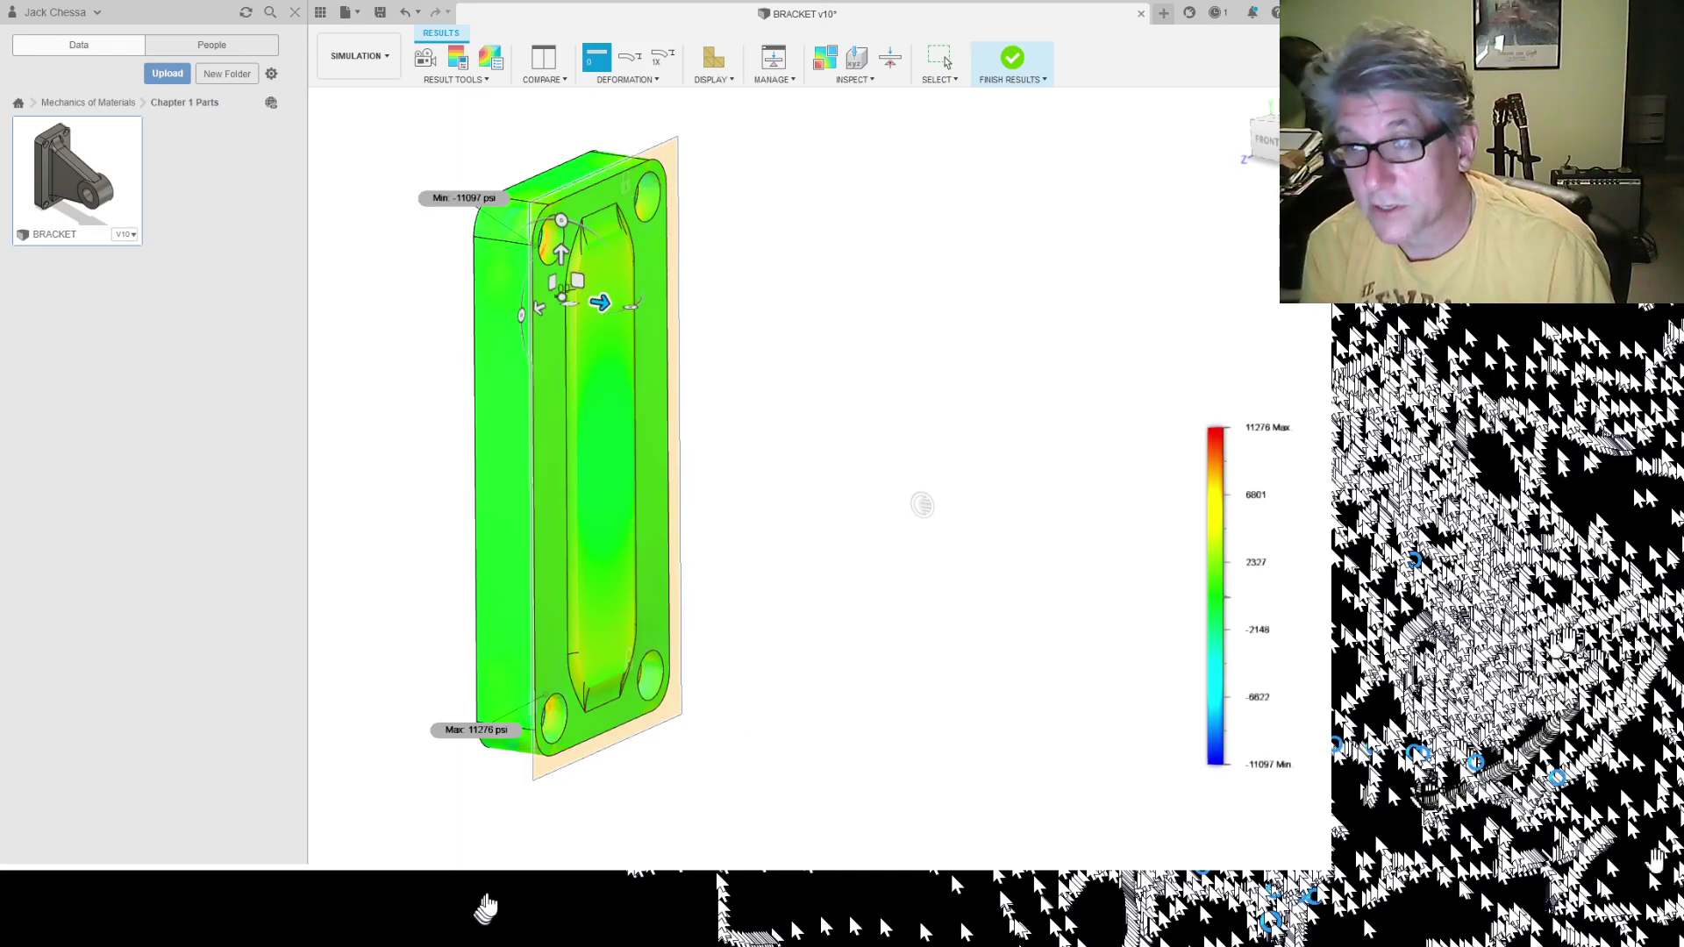
text(in)
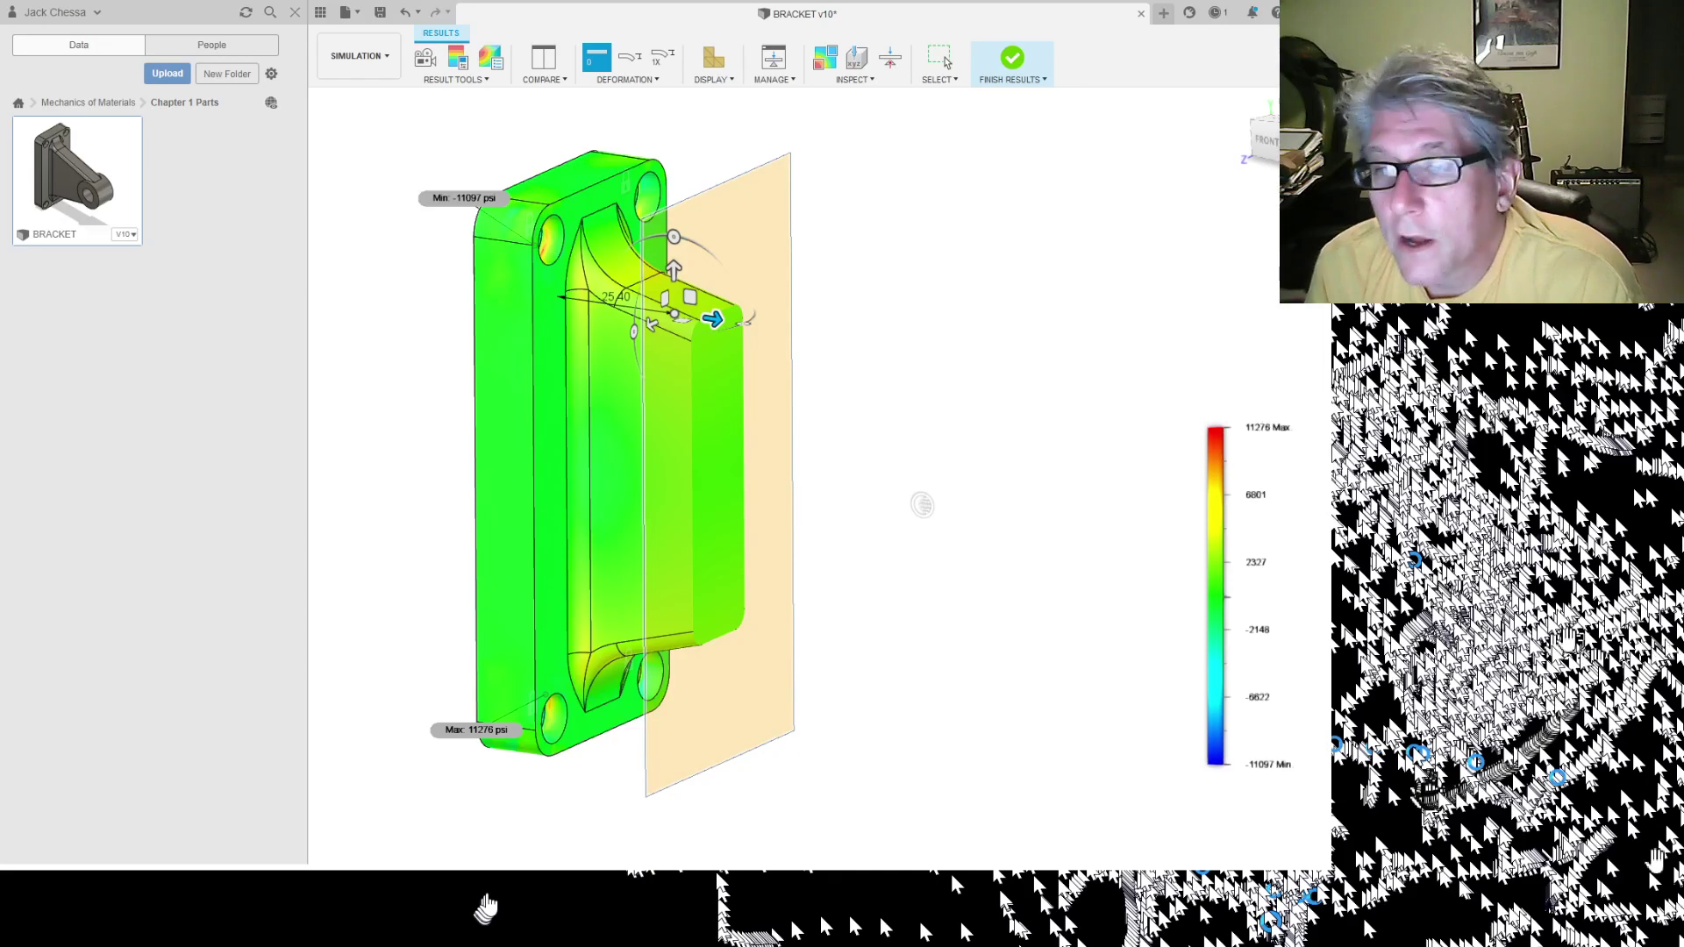
key(Return)
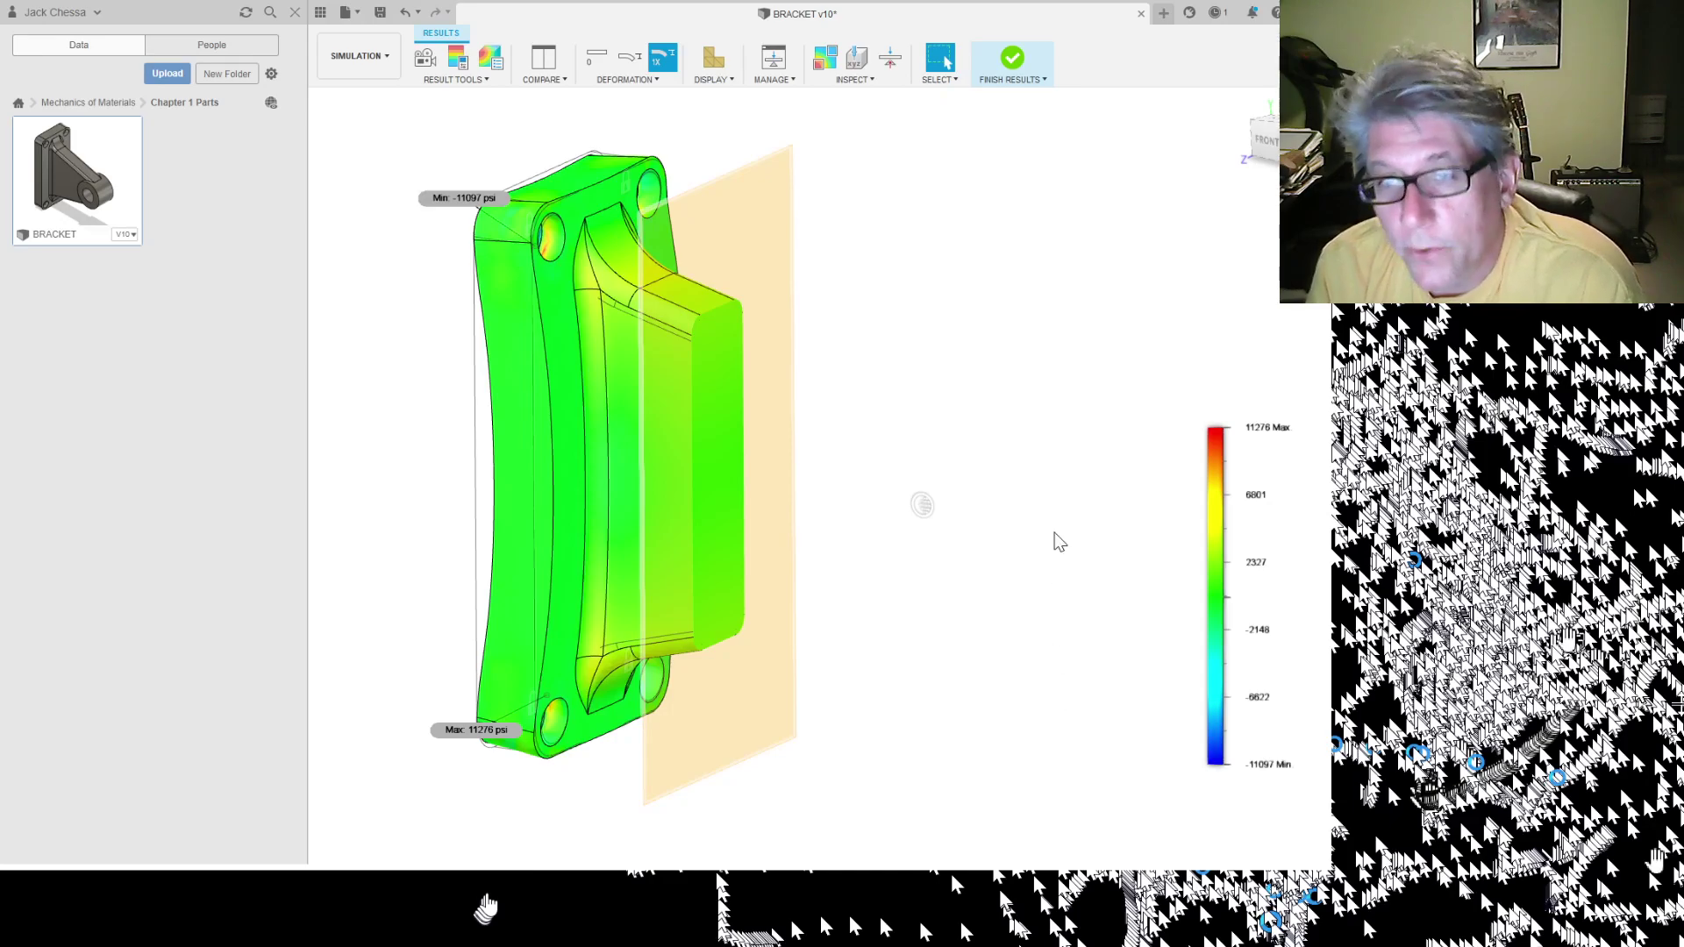
scroll(1073, 550, down, 1)
scroll(1079, 558, up, 5)
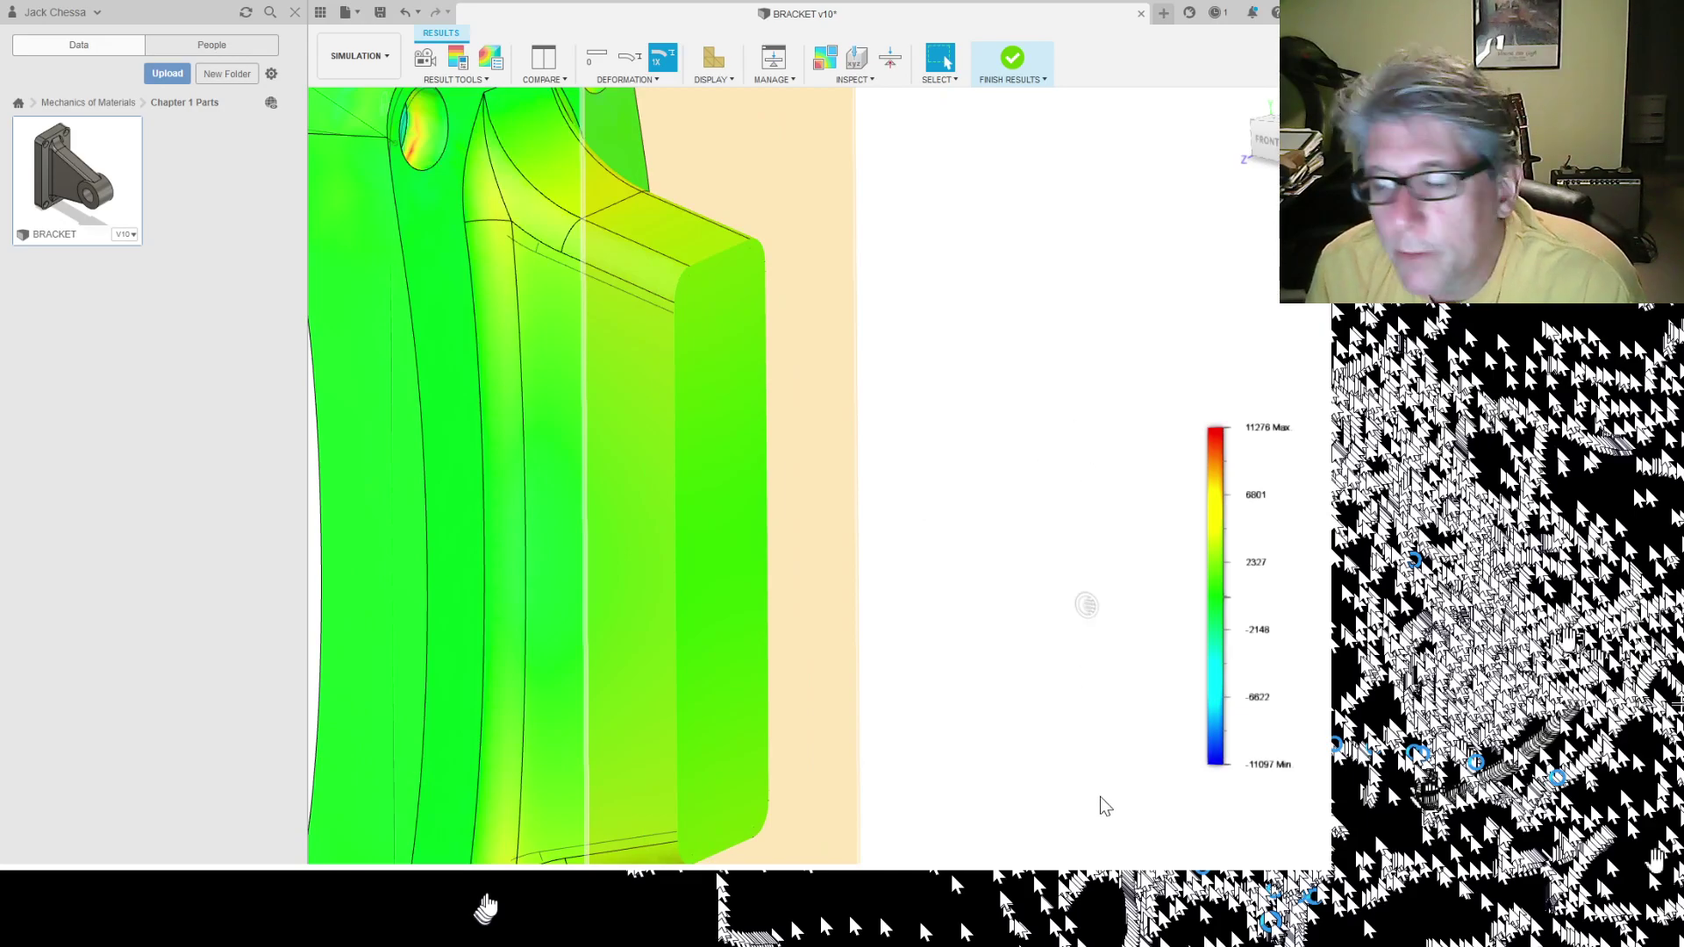
Step: Probe the stress near the middle of the web's cut face and shift the probe point to 42 mm from the origin
scroll(1104, 805, down, 5)
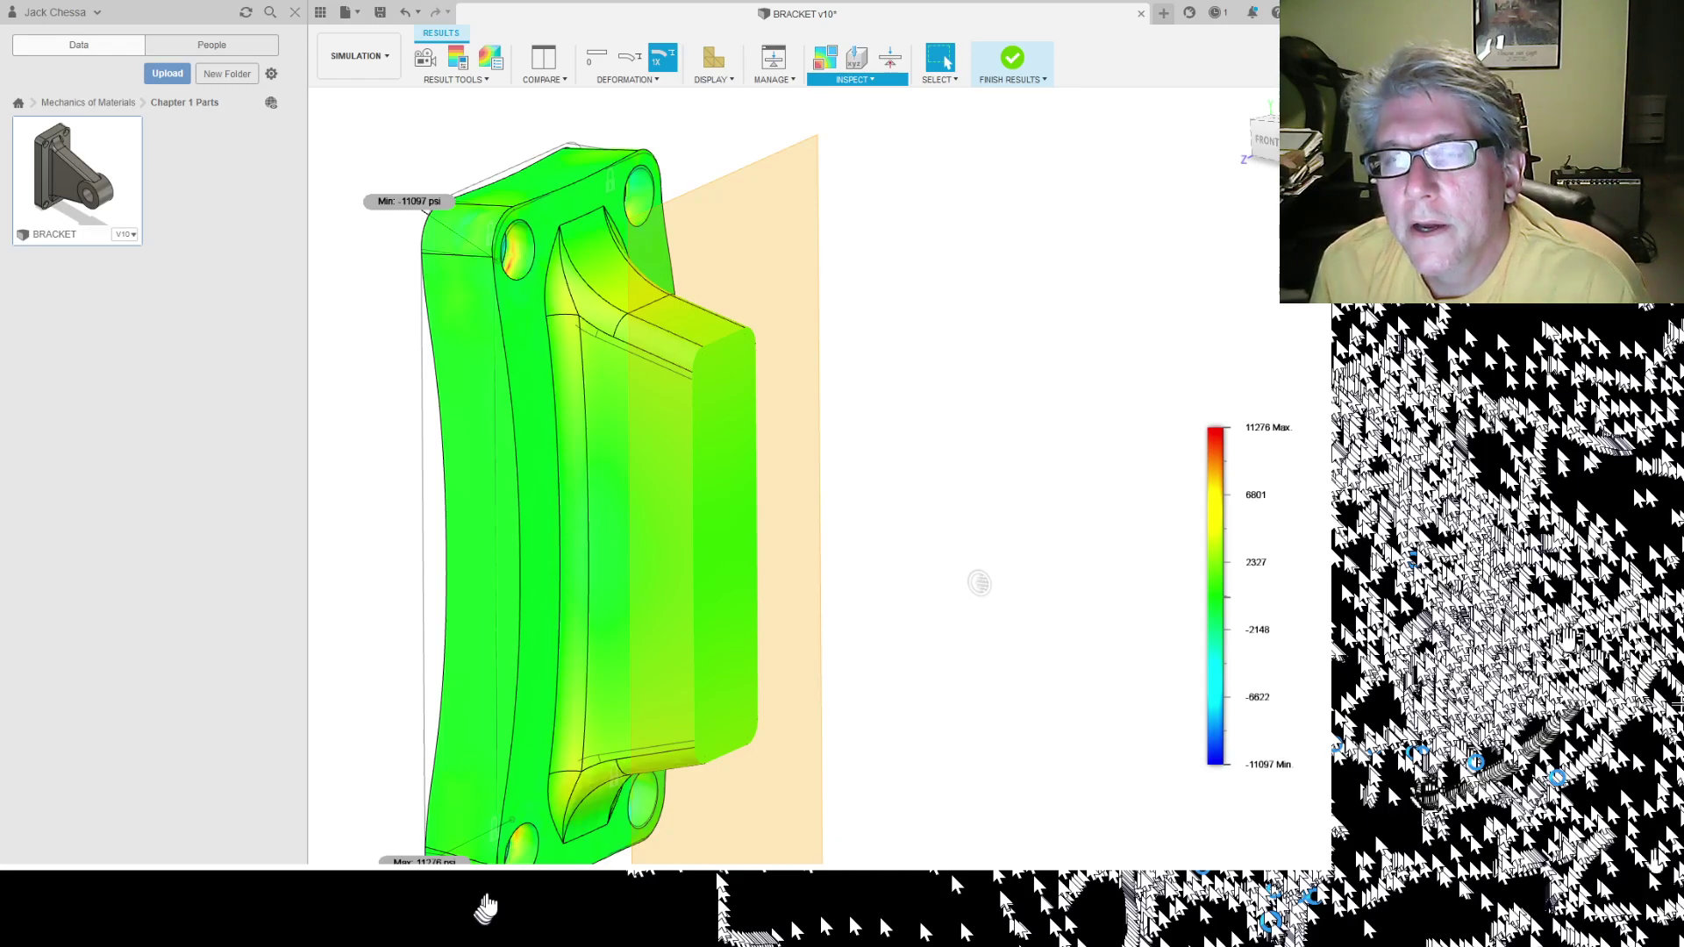
click(596, 58)
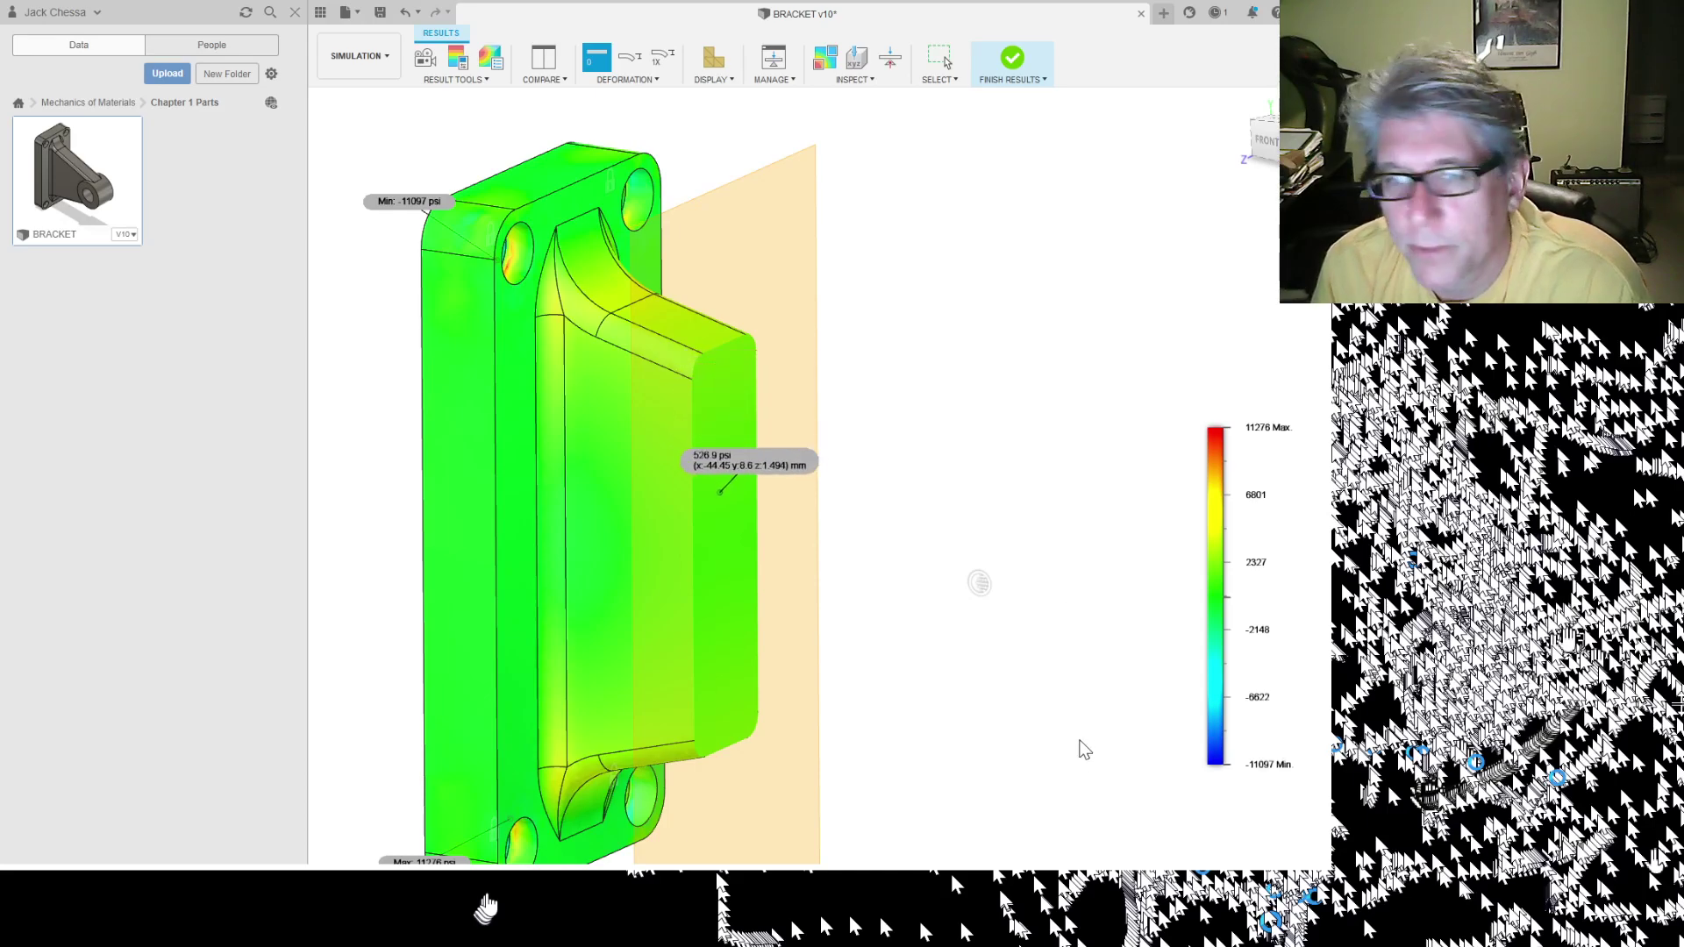
click(1090, 816)
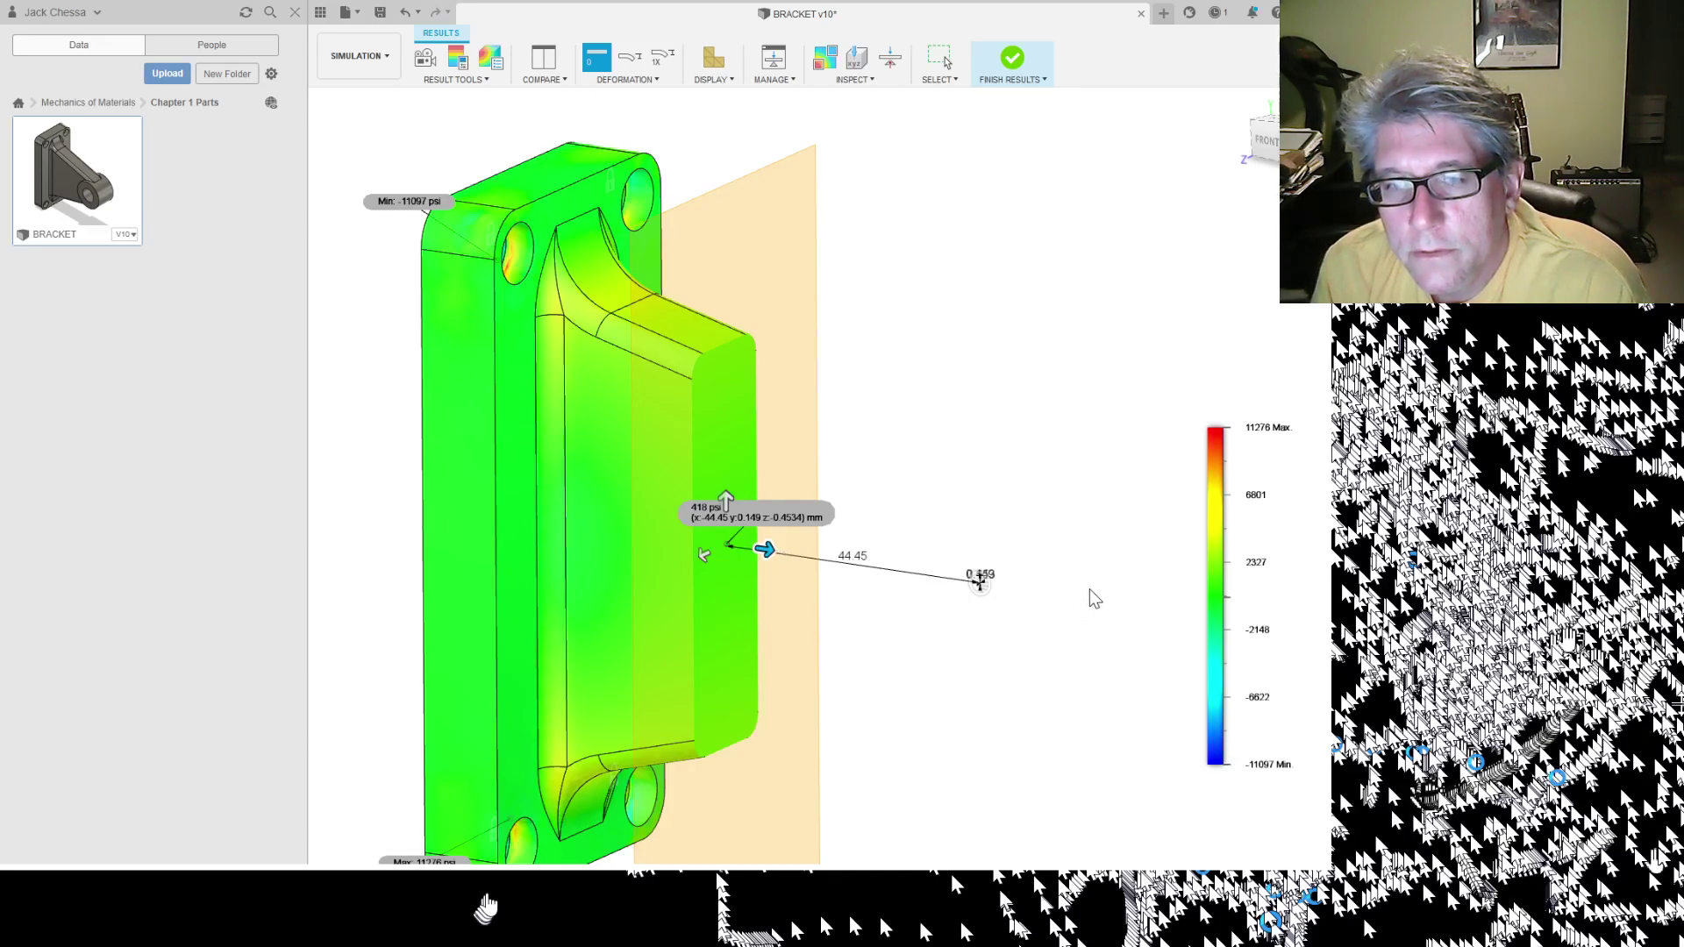
mouse_move(766, 550)
mouse_down()
mouse_move(840, 560)
mouse_move(759, 549)
mouse_move(778, 551)
mouse_up()
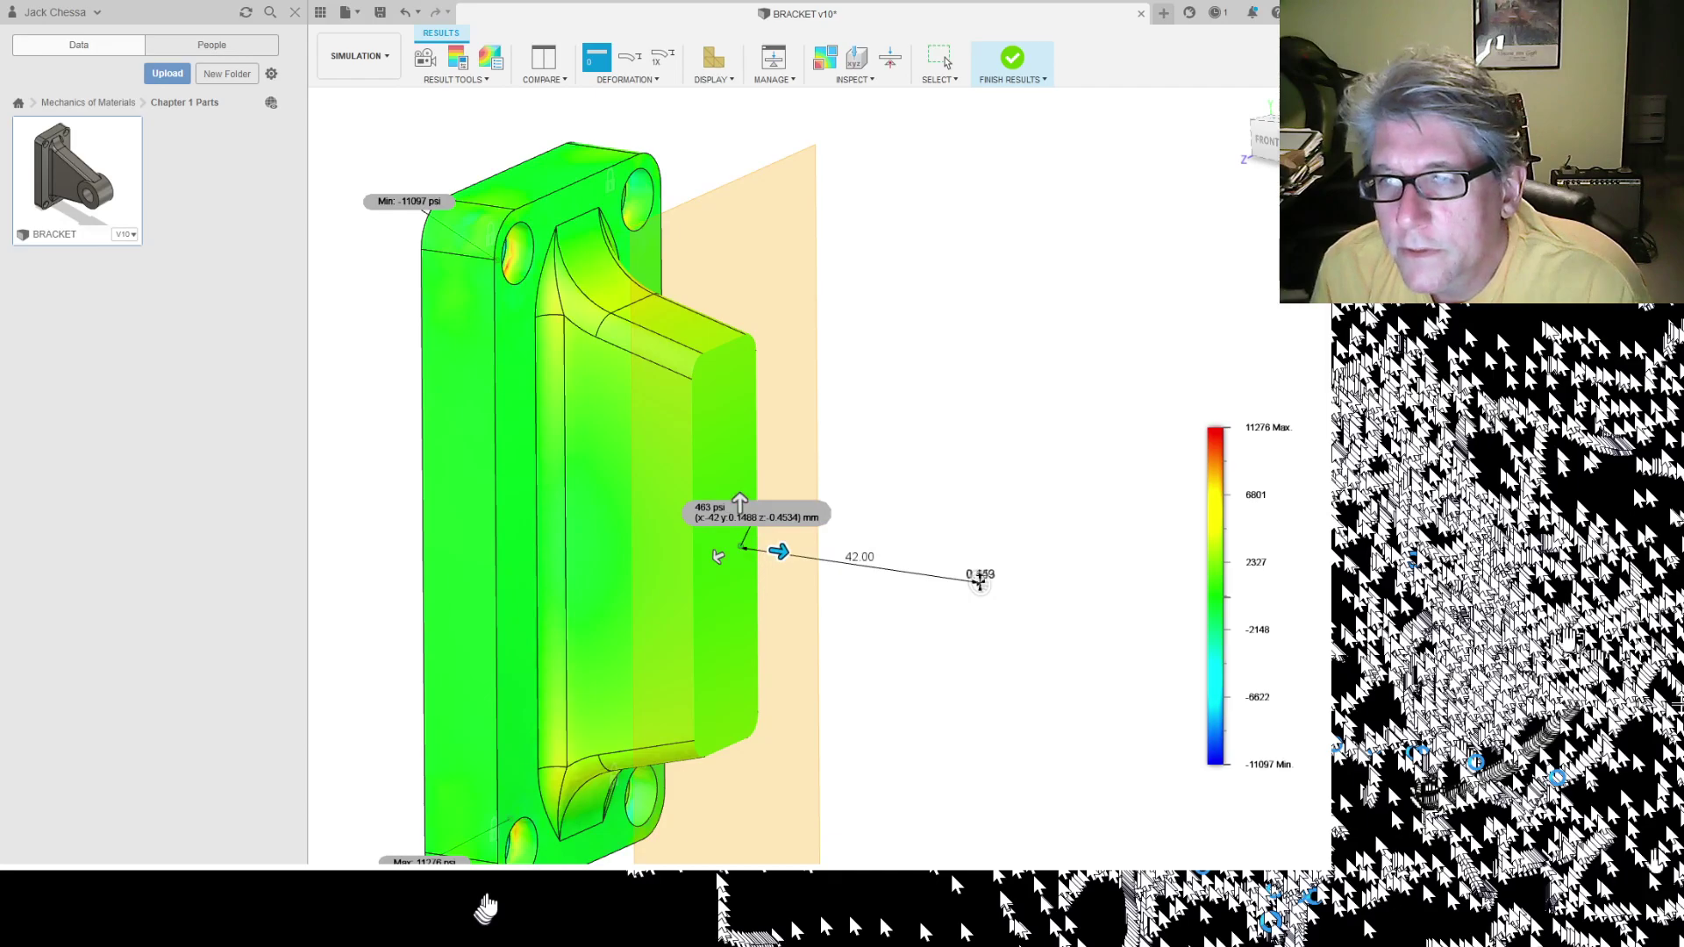
key(Return)
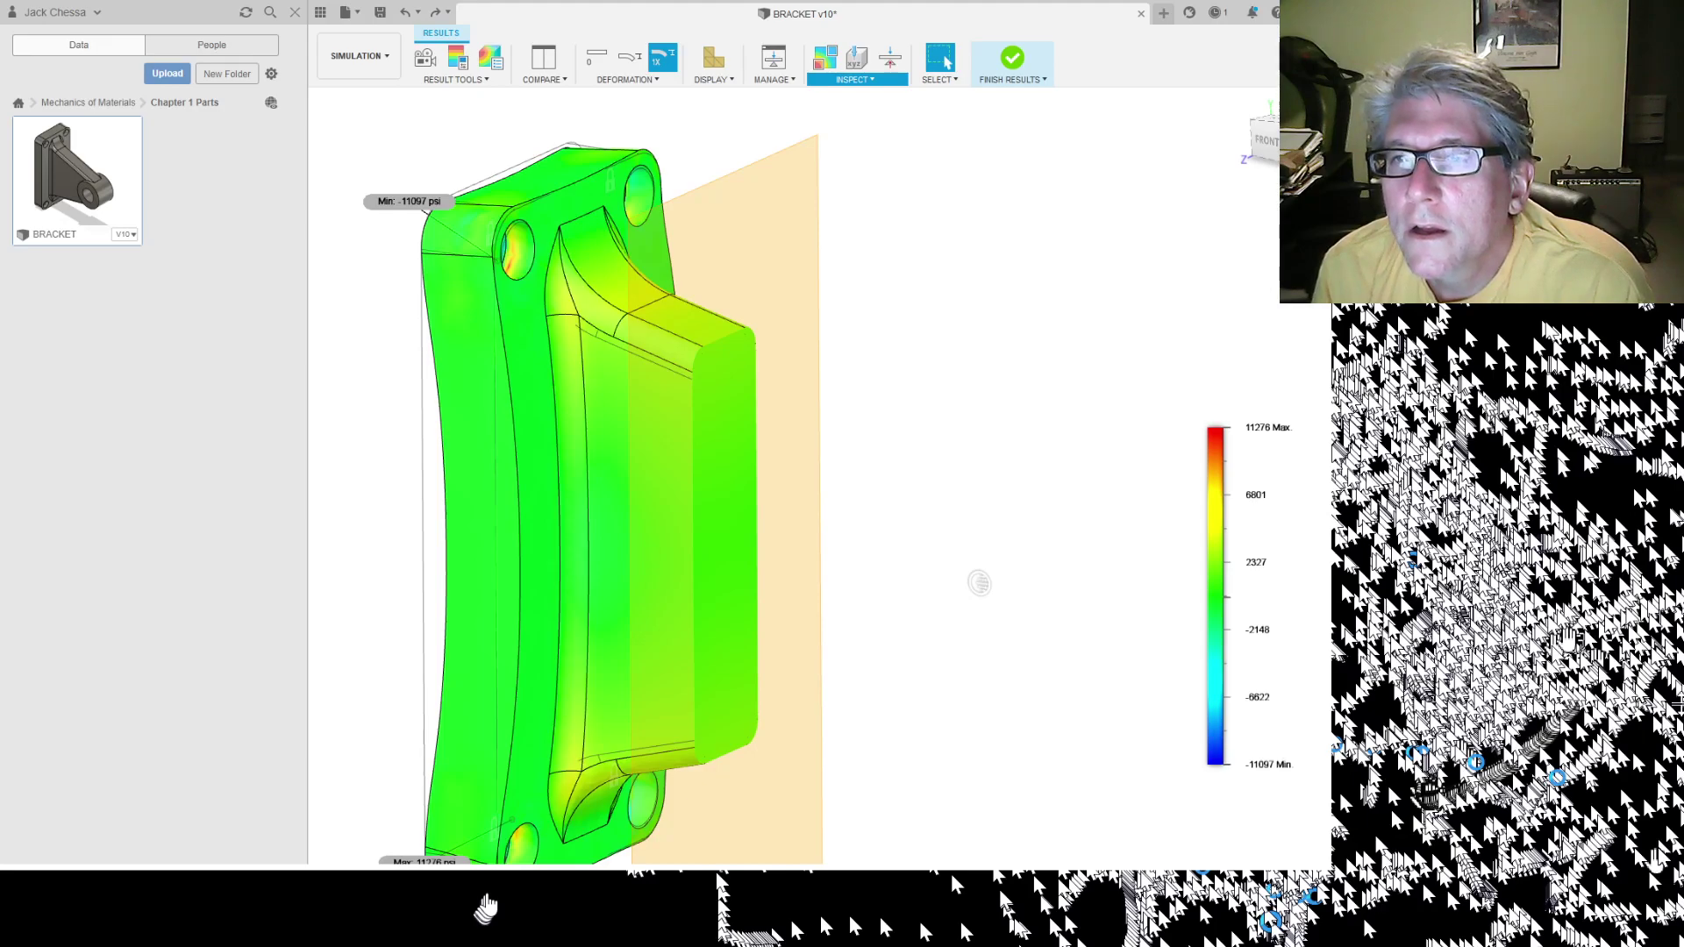
Step: Probe the stress near the upper end of the web's cut face
click(863, 121)
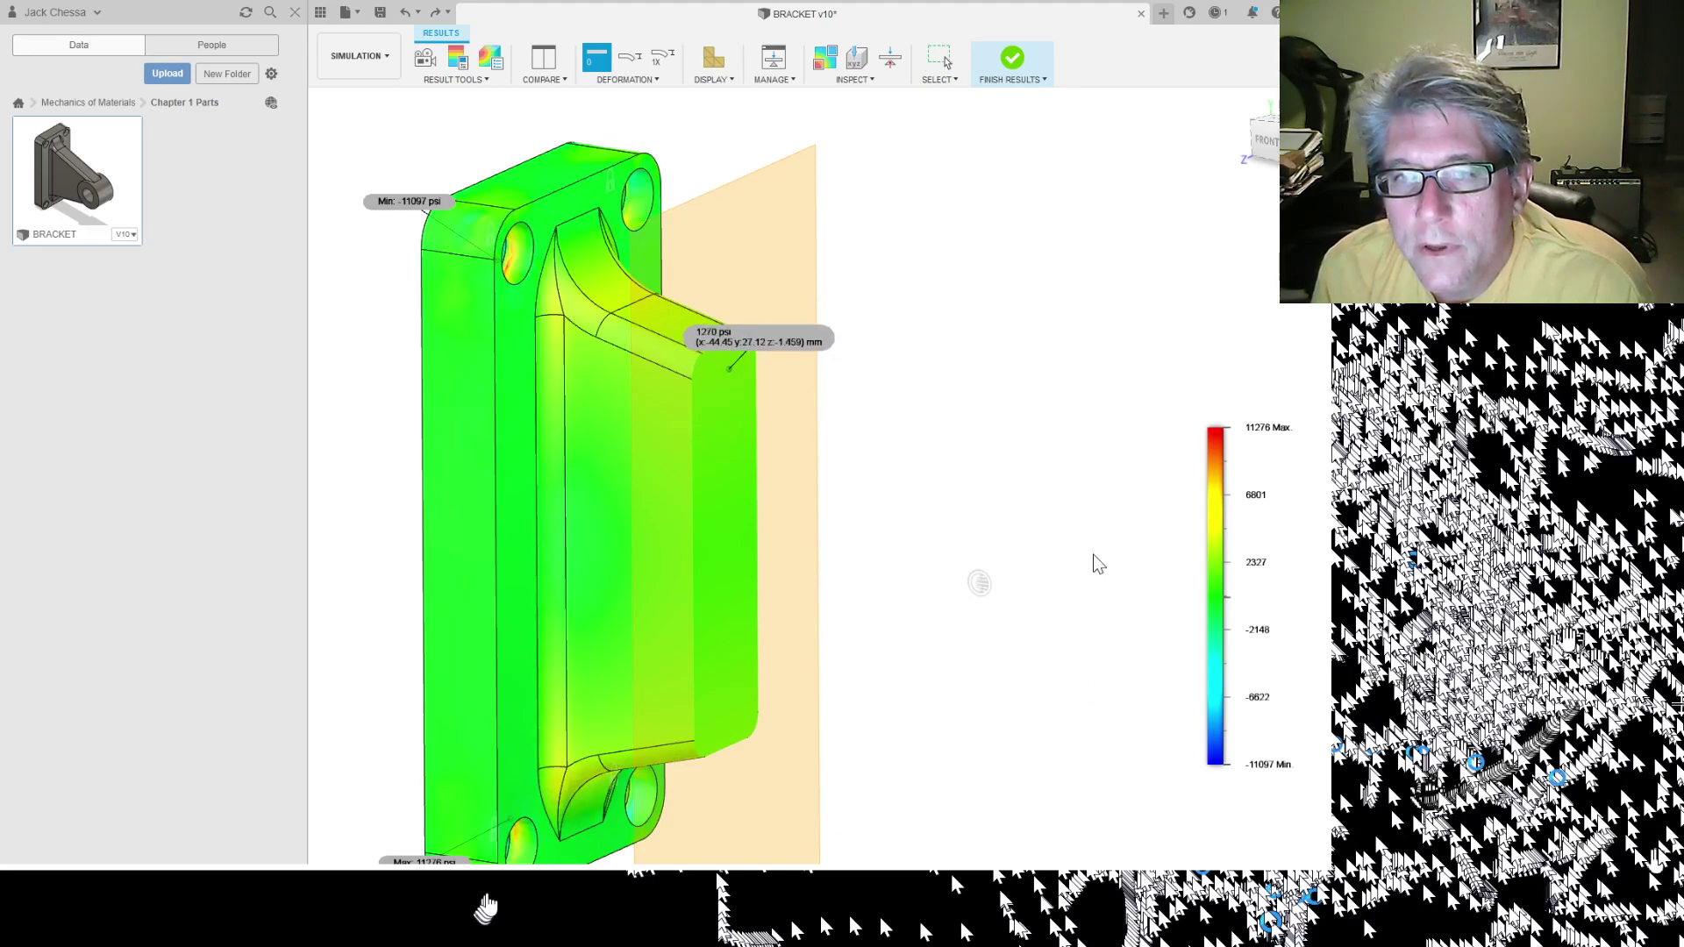
click(726, 376)
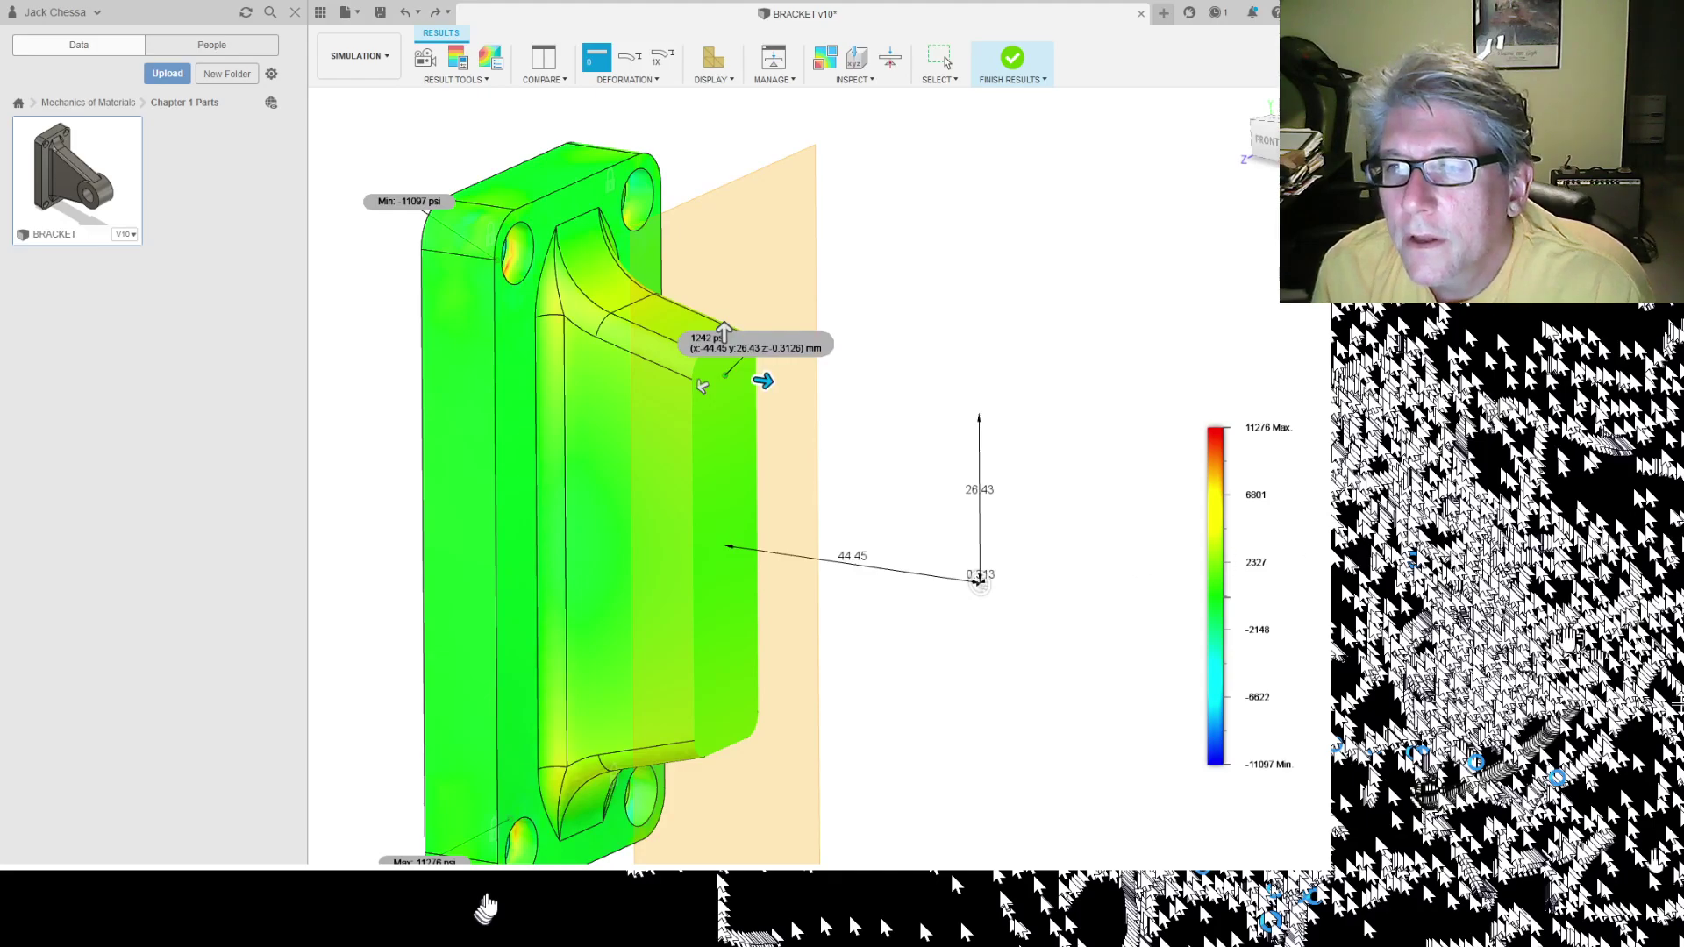
key(Escape)
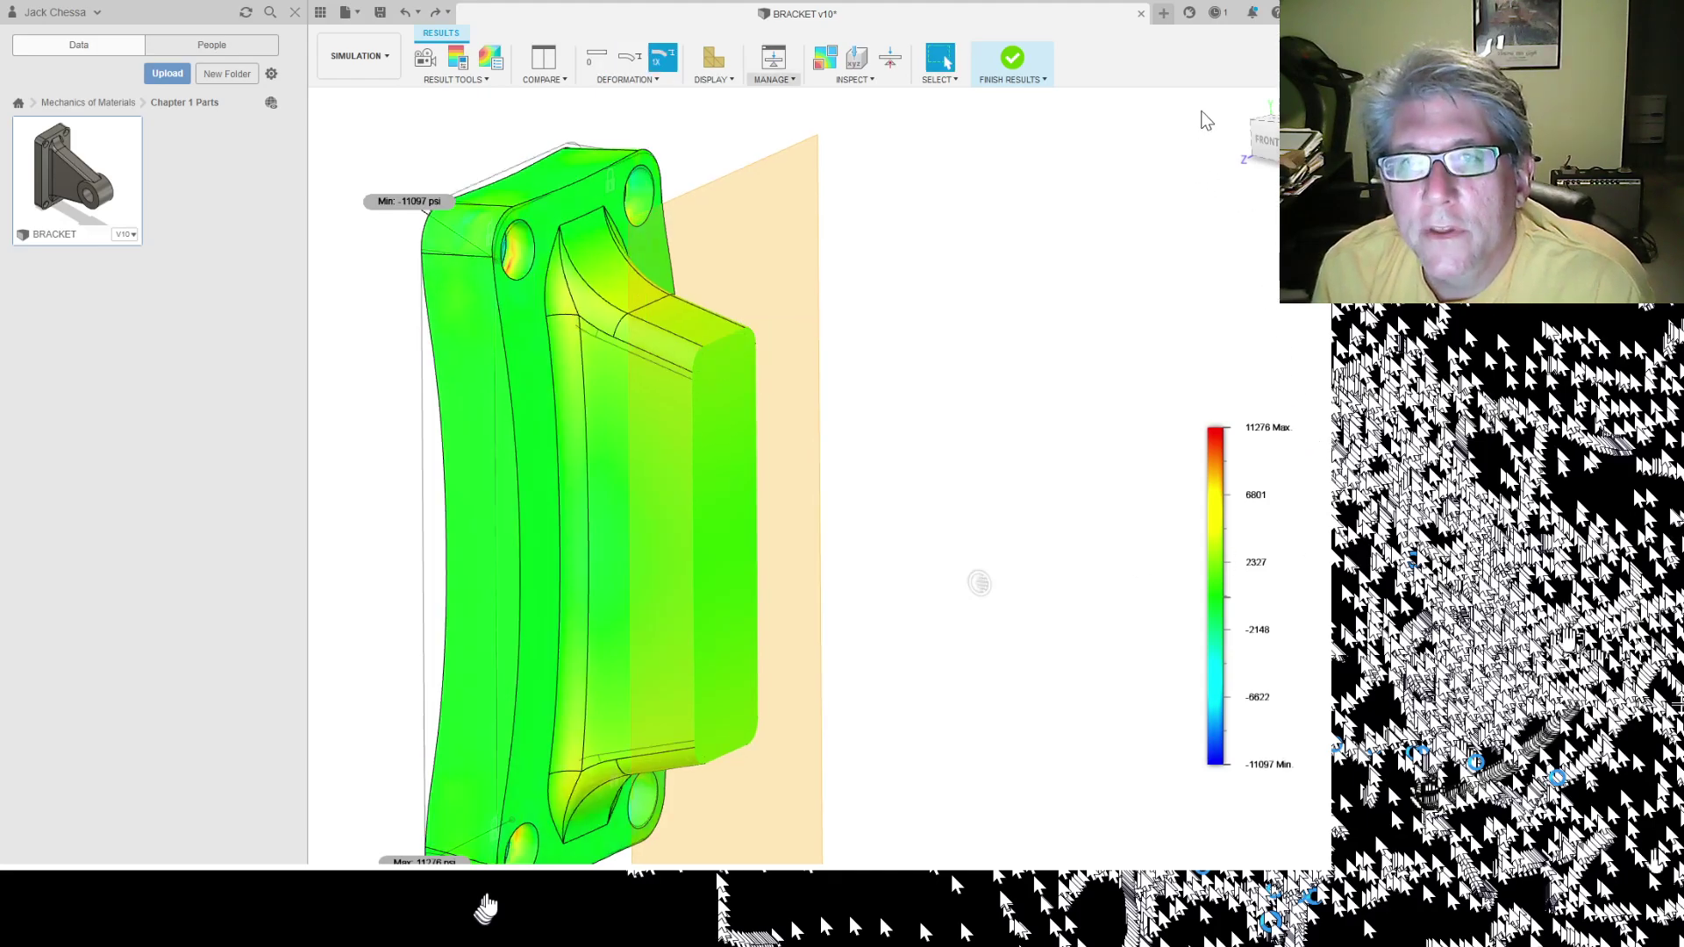
Step: Check the safety factor on the undeformed sliced bracket and return to its deformed stress plot
click(847, 79)
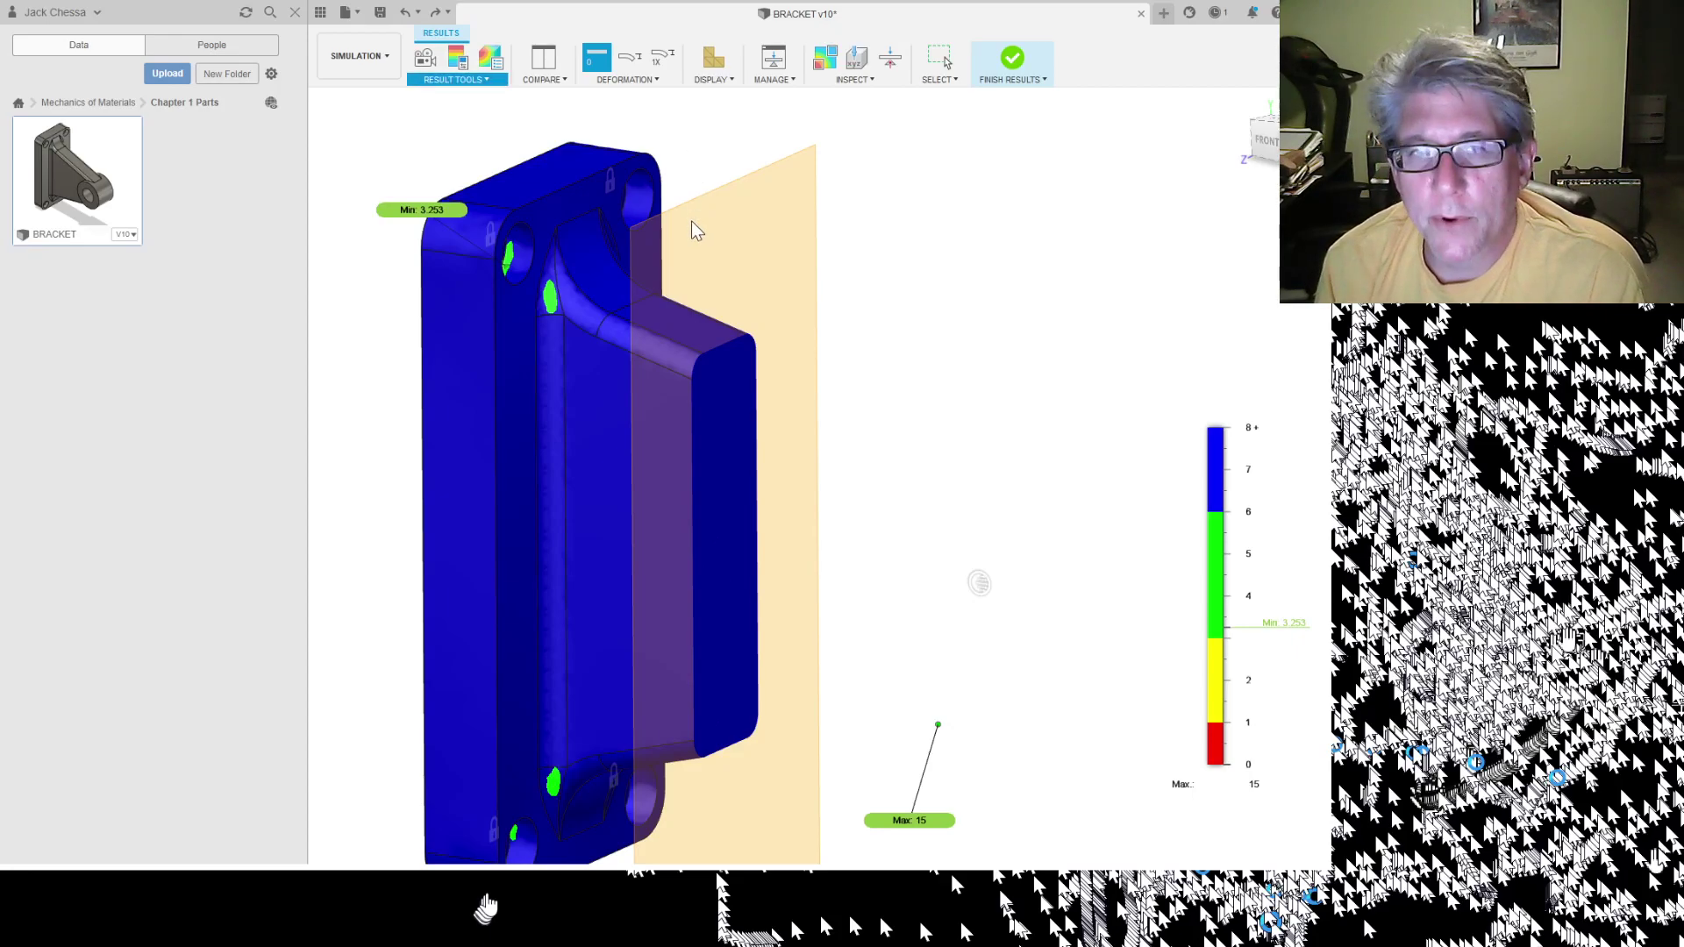
click(692, 222)
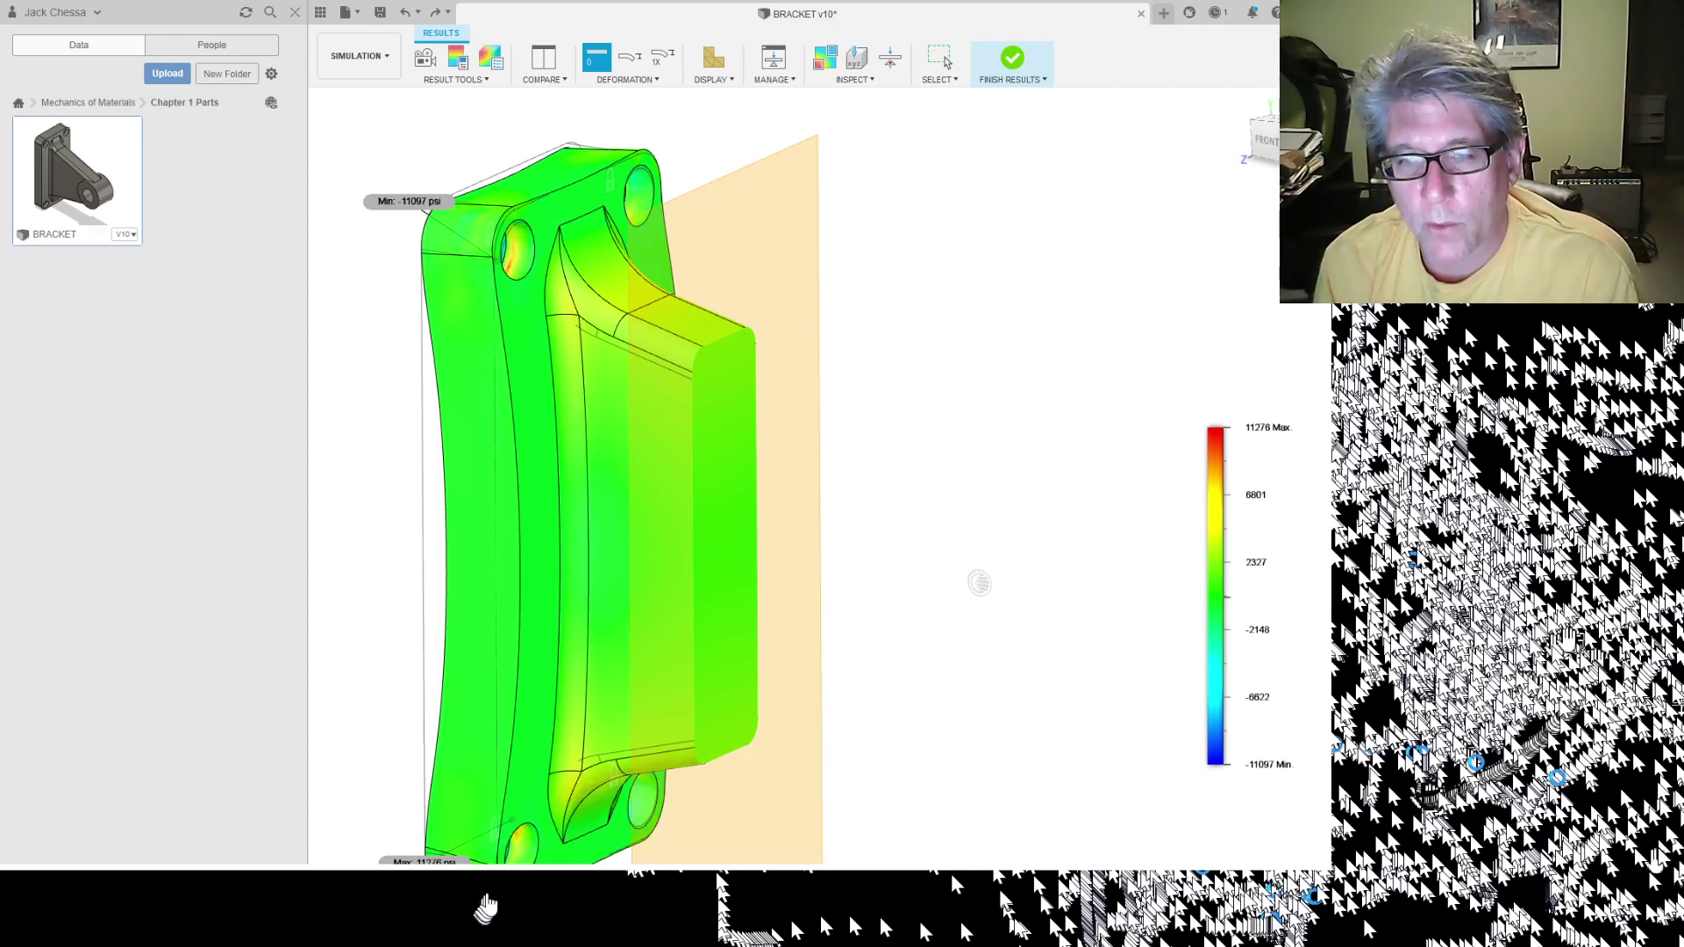
click(1111, 669)
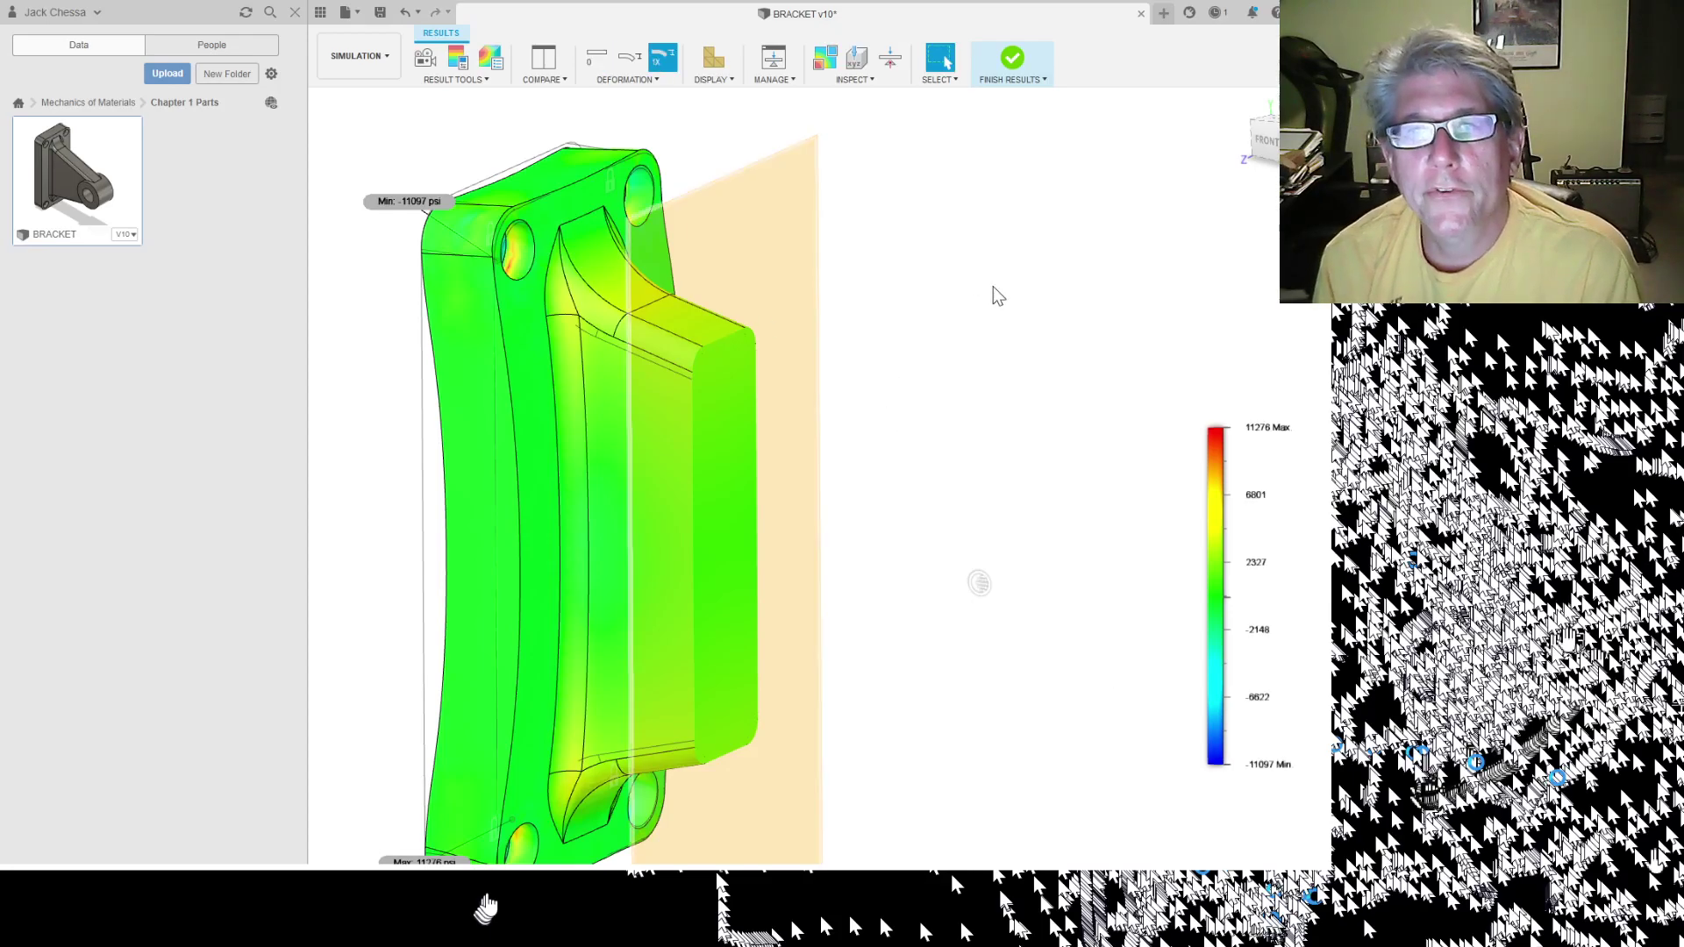
scroll(1040, 396, down, 3)
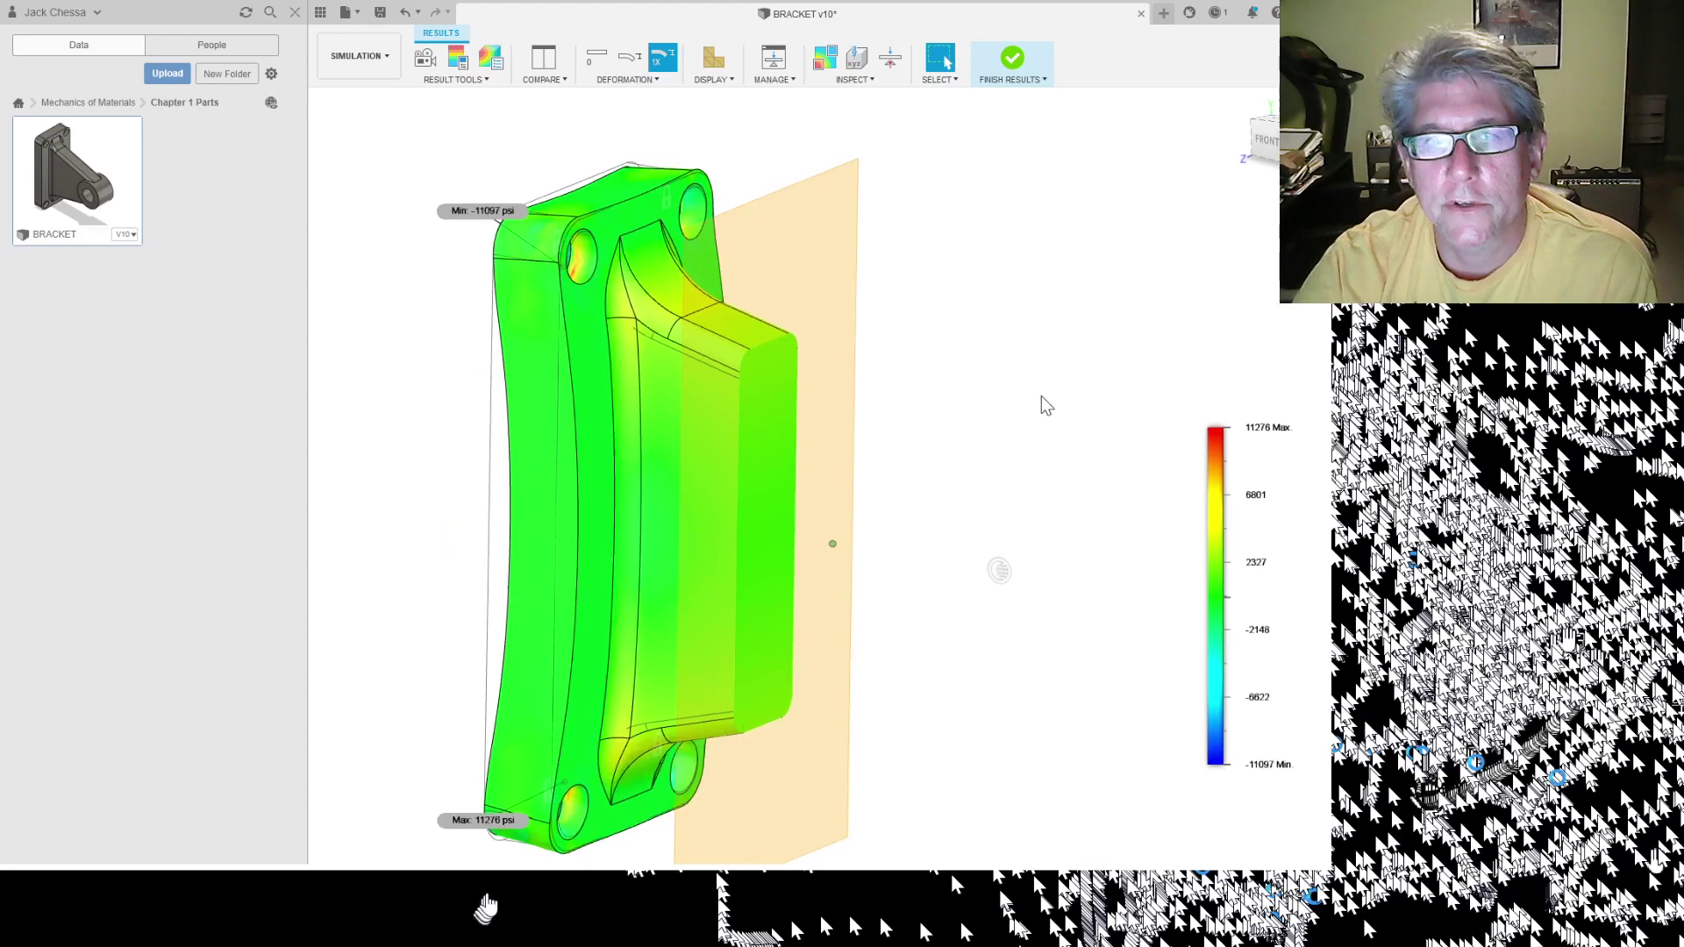
scroll(1040, 396, down, 2)
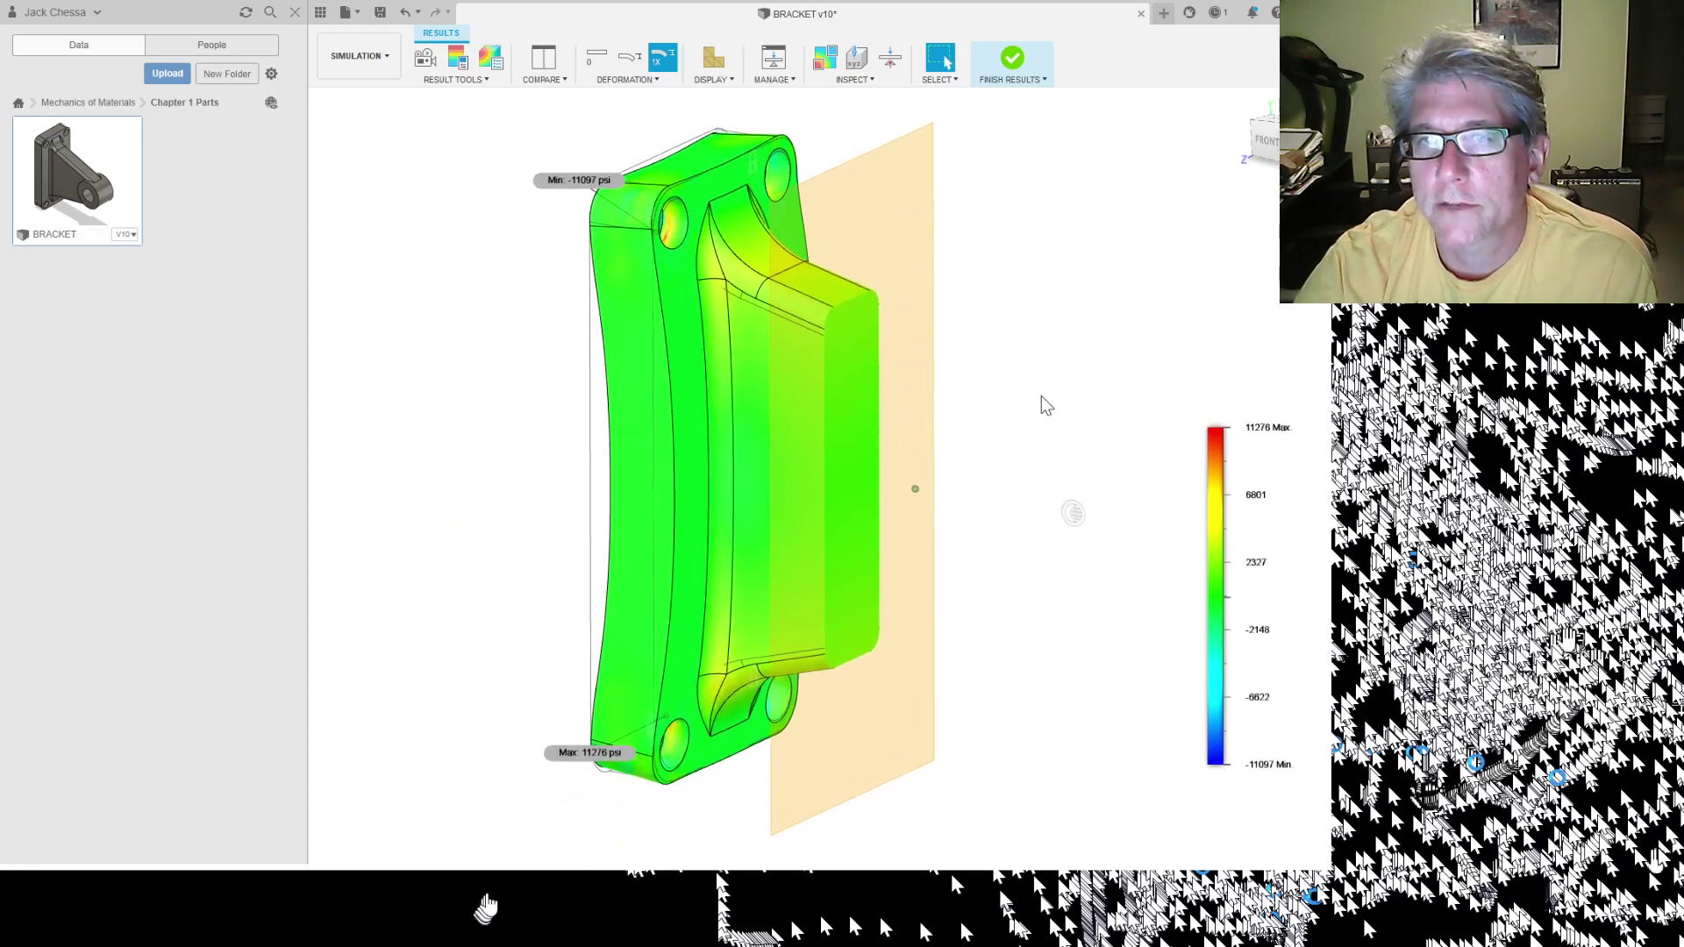